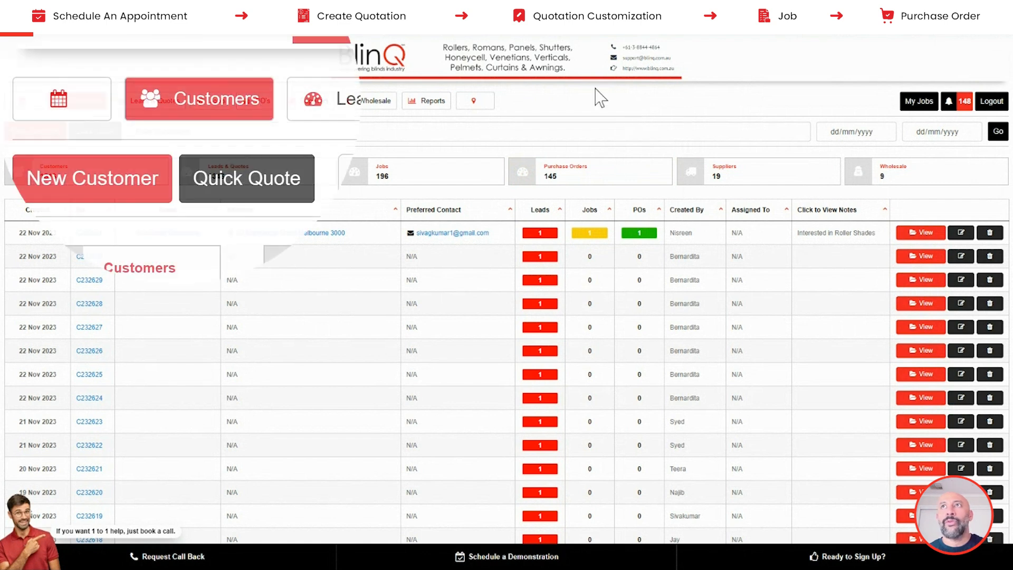
- Open the 20–25 Nov 2023 calendar and start a new booking in Thursday 23 Nov's 10 AM slot
{"action": "left_click", "coordinate": [59, 99]}
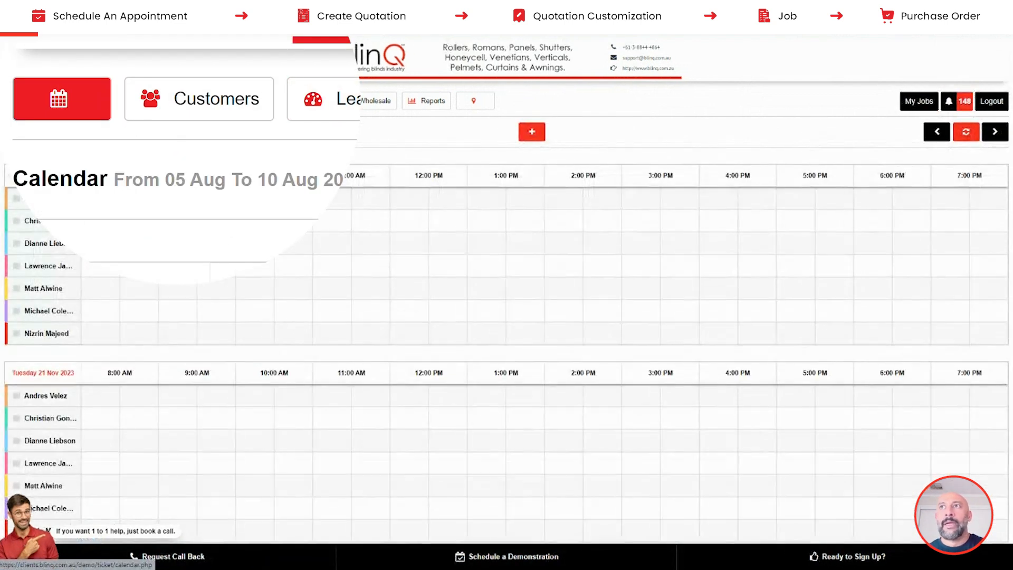
{"action": "scroll", "coordinate": [190, 217], "scroll_direction": "down", "scroll_amount": 5}
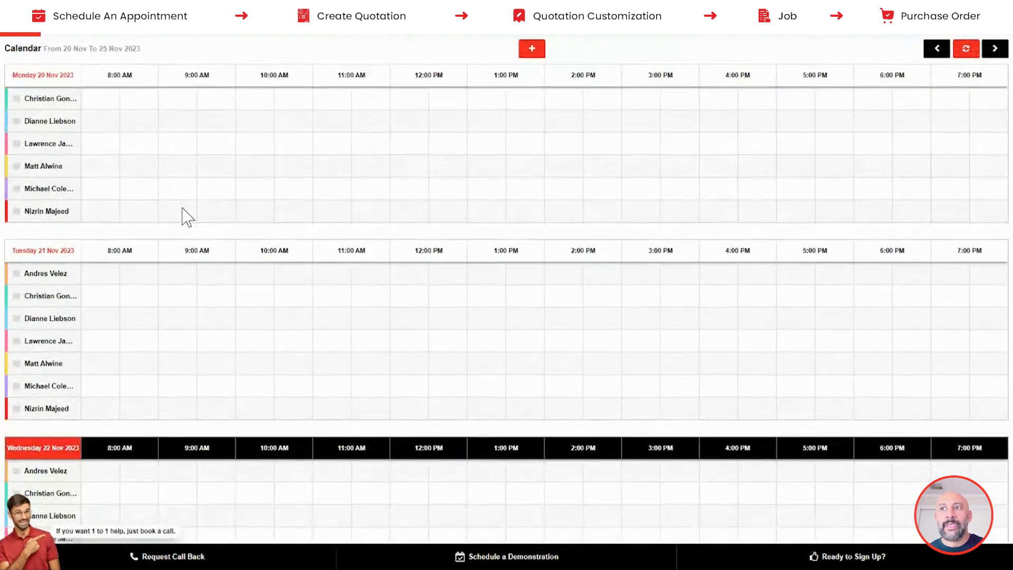
{"action": "scroll", "coordinate": [187, 216], "scroll_direction": "down", "scroll_amount": 7}
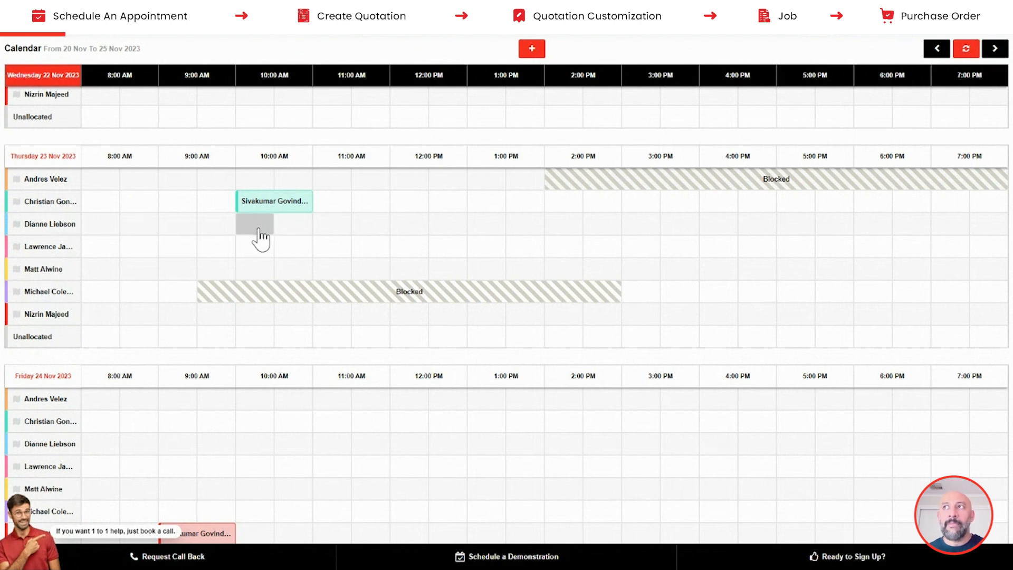
{"action": "left_click", "coordinate": [285, 230]}
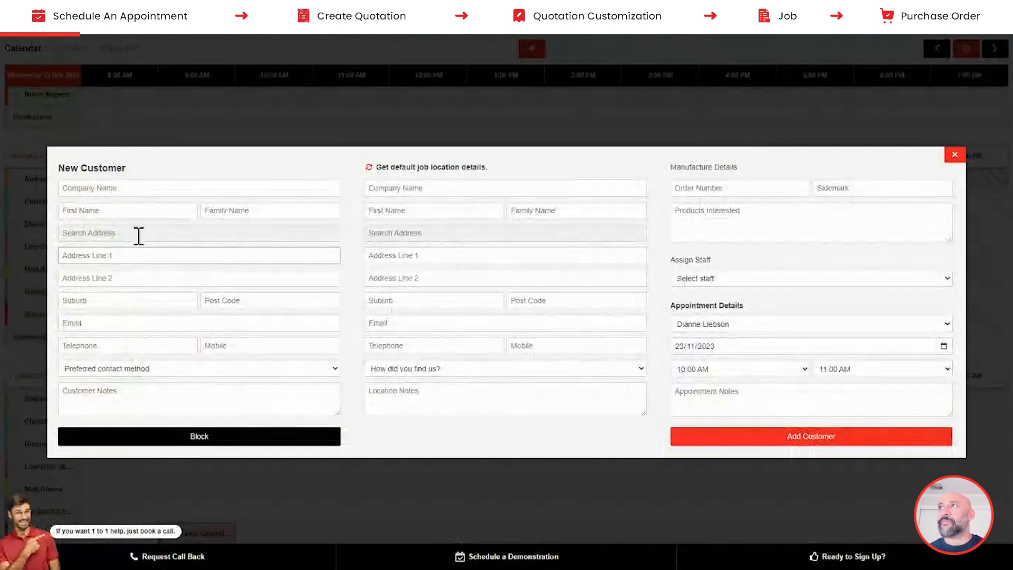
- Enter the customer's first and family name, then fill the address from the matching suggestion
{"action": "left_click", "coordinate": [125, 209]}
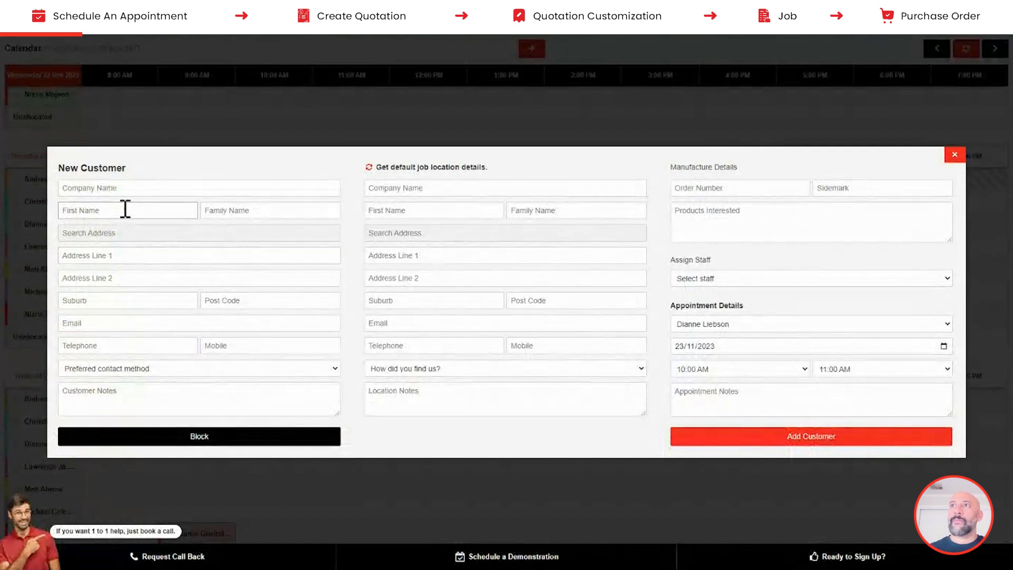
{"action": "key", "text": "Tab"}
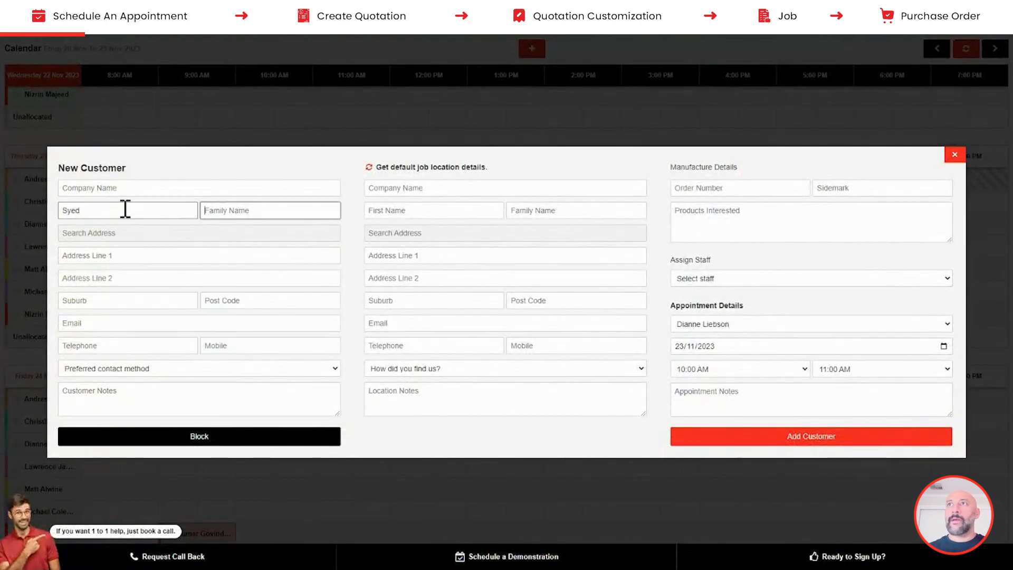
{"action": "key", "text": "Tab"}
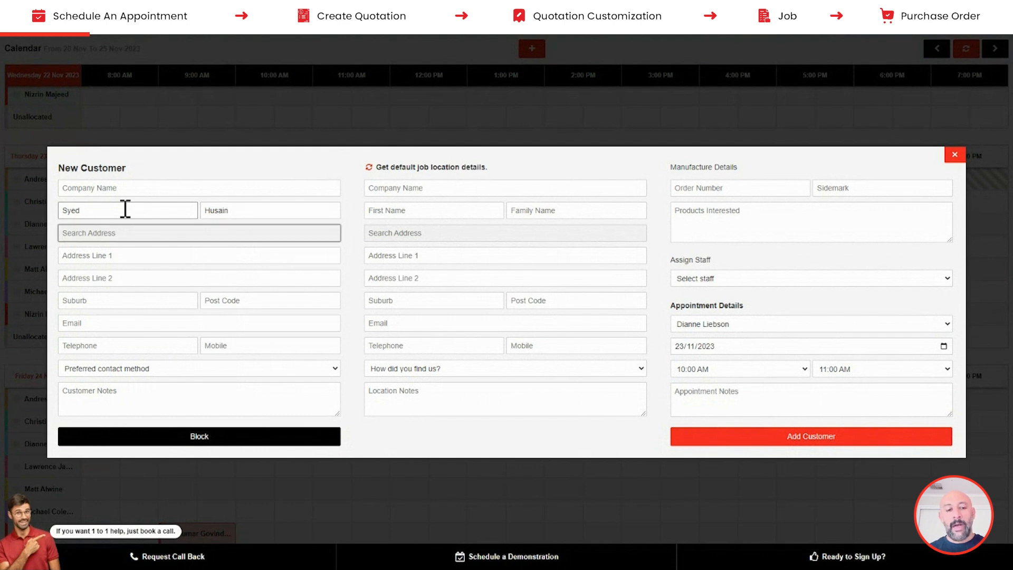
{"action": "type", "text": "23"}
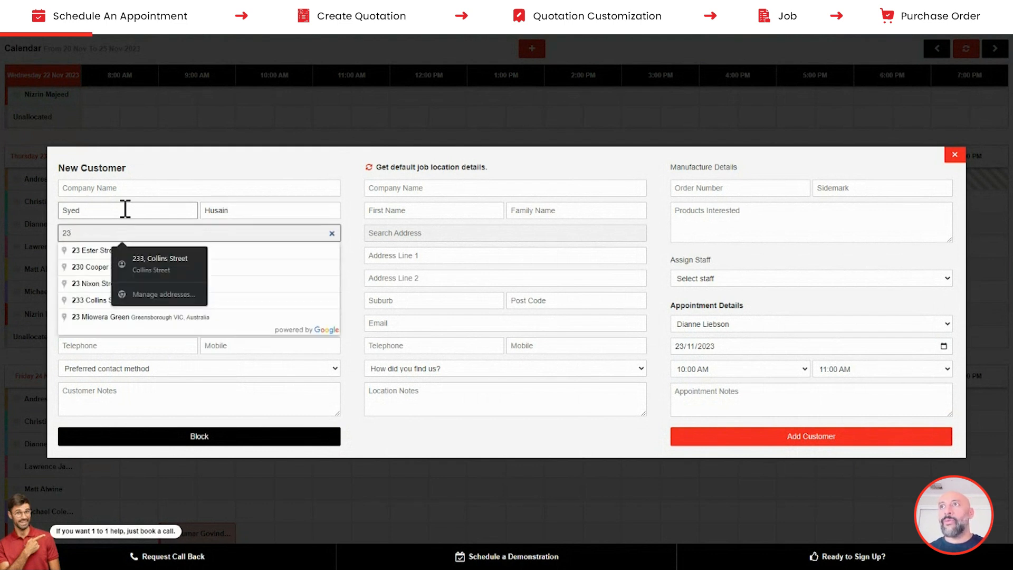
{"action": "left_click", "coordinate": [98, 283]}
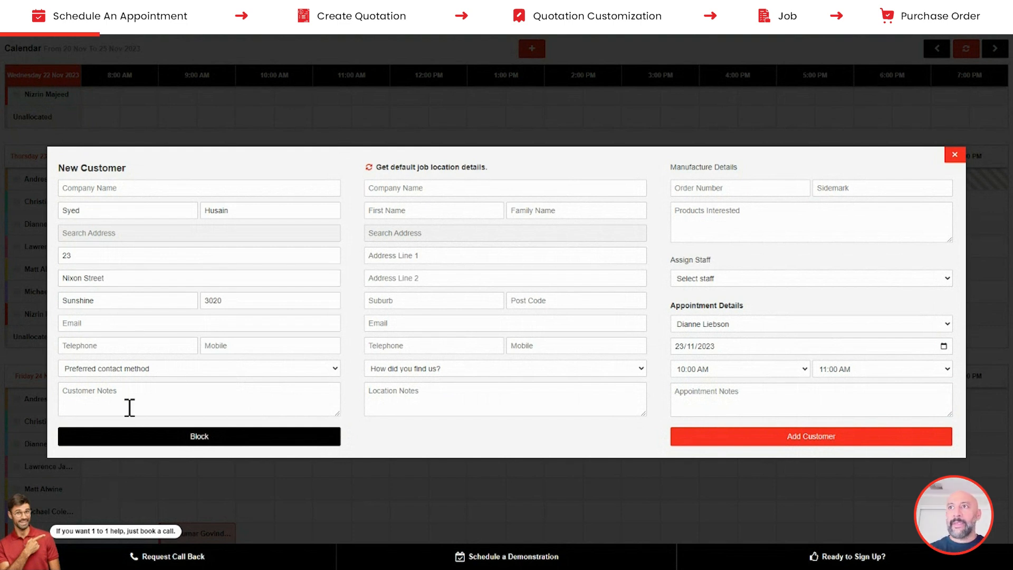
- Fill the customer's e-mail from saved entries and paste the mobile, adding a leading 0 and removing spaces
{"action": "left_click", "coordinate": [133, 319]}
{"action": "left_click", "coordinate": [130, 340]}
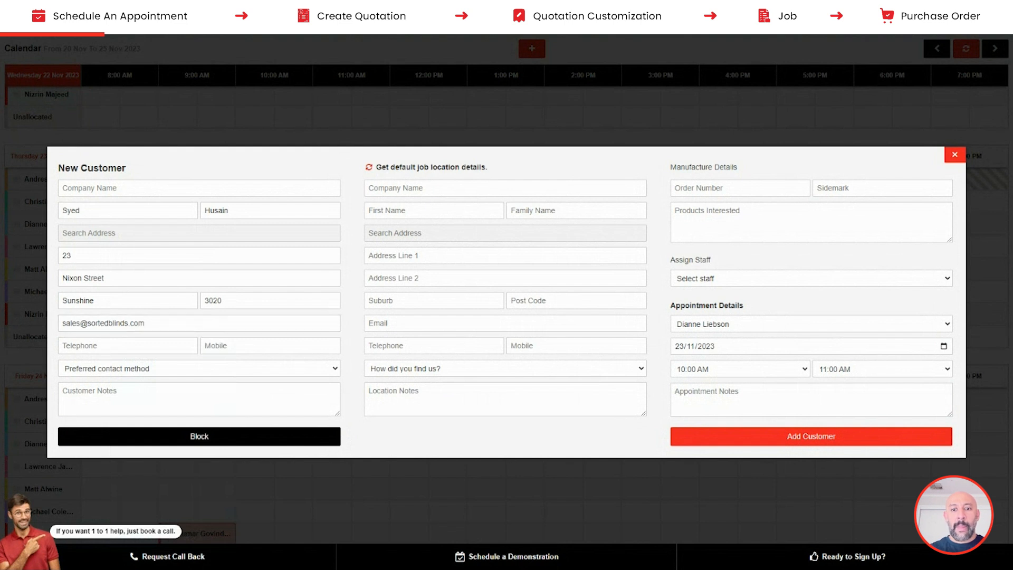
{"action": "left_click", "coordinate": [236, 348]}
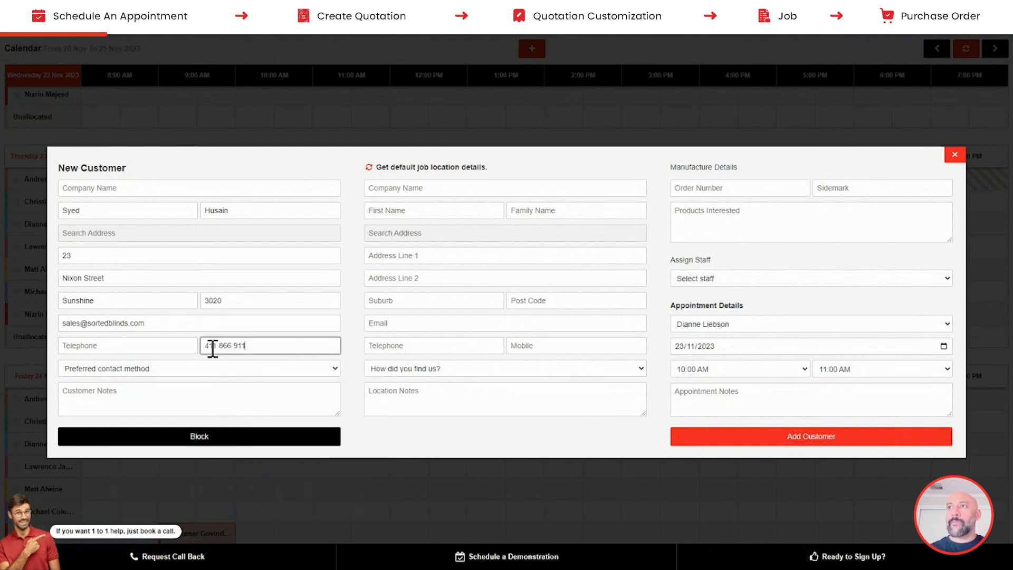
{"action": "left_click", "coordinate": [206, 346]}
{"action": "type", "text": "0"}
{"action": "key", "text": "Delete"}
{"action": "key", "text": "Right"}
{"action": "key", "text": "Delete"}
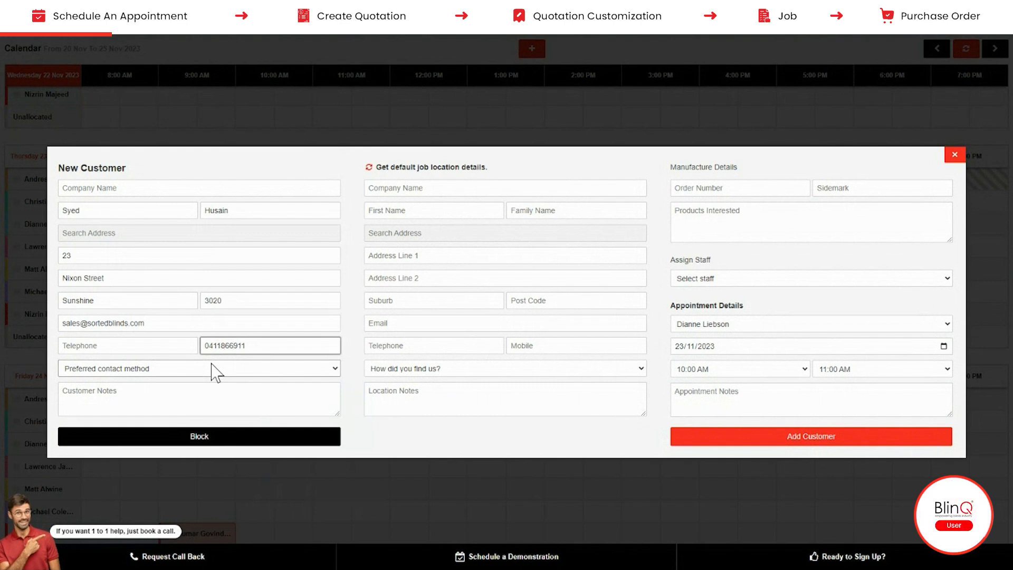
{"action": "left_click", "coordinate": [214, 374]}
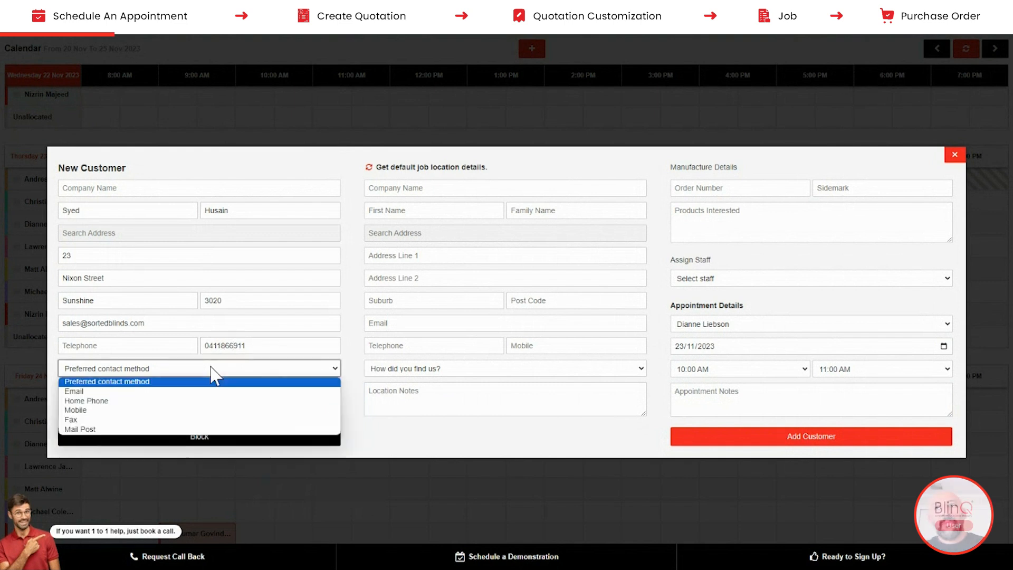
- Set Mobile as preferred contact, note 'Customer interested in Roller Blinds & Shutters', and copy details to the job location
{"action": "left_click", "coordinate": [150, 410]}
{"action": "left_click", "coordinate": [151, 408]}
{"action": "type", "text": "Customer interested in Roller Blinds & Shutters"}
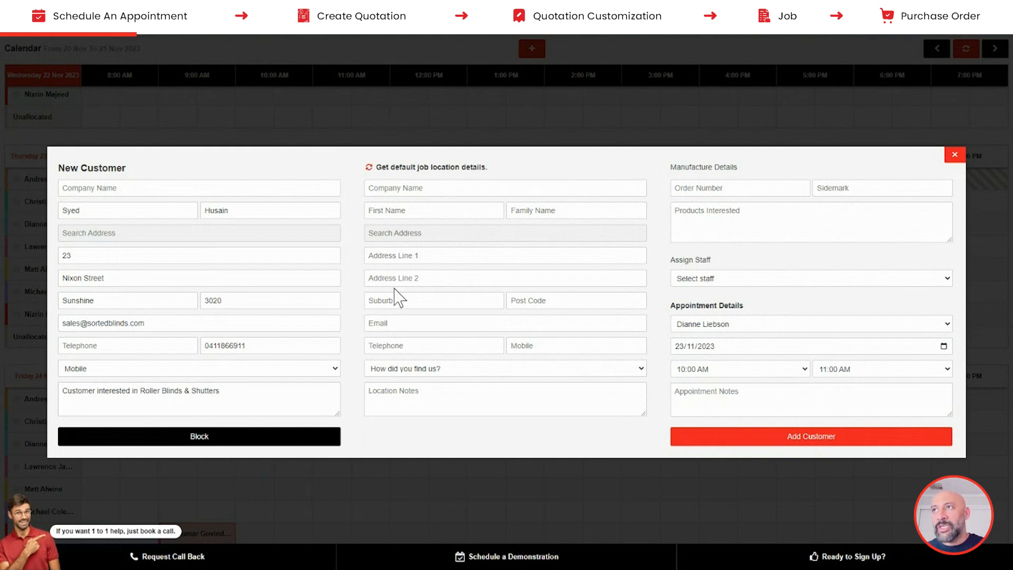
{"action": "left_click", "coordinate": [368, 169]}
{"action": "left_click", "coordinate": [135, 276]}
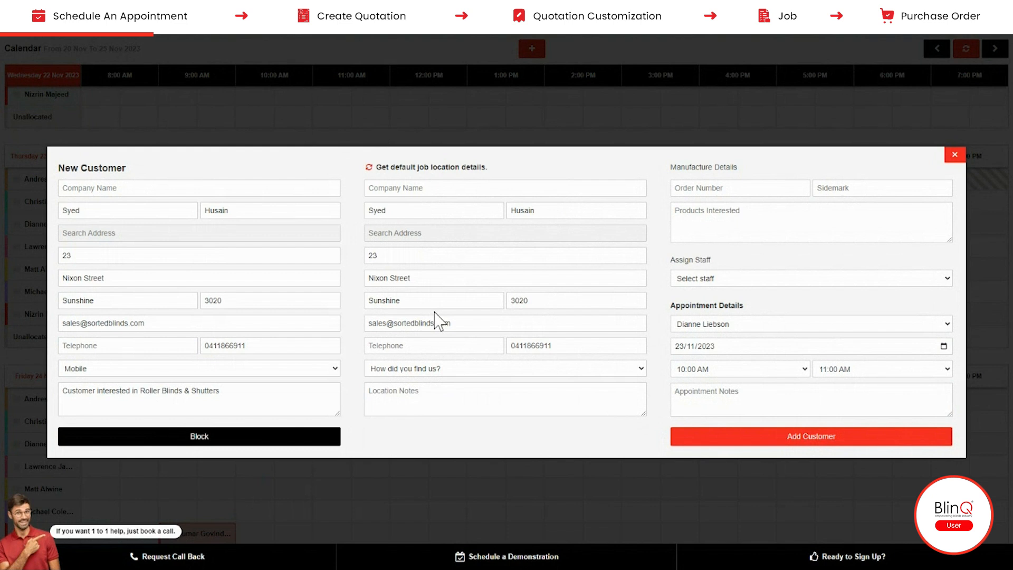
- Save the new customer with the 23 Nov 10–11 AM appointment and open that appointment's quotation
{"action": "left_click", "coordinate": [798, 443]}
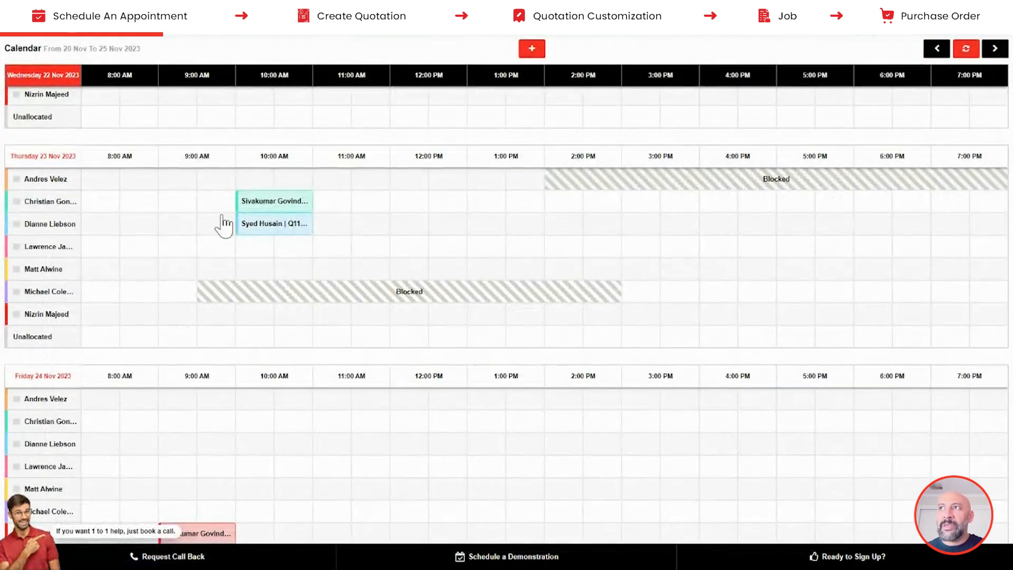
{"action": "mouse_move", "coordinate": [247, 226]}
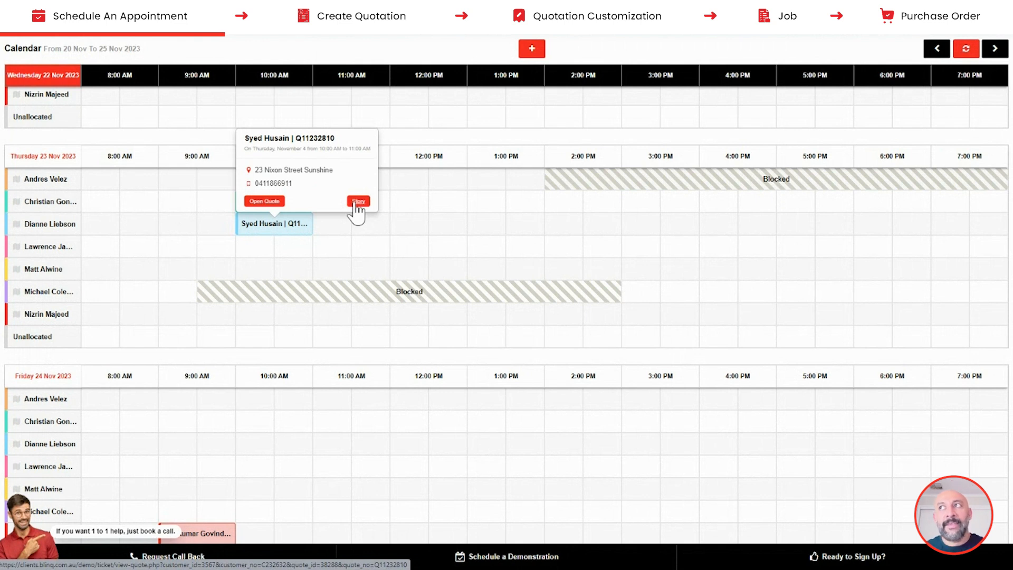
{"action": "left_click", "coordinate": [263, 202]}
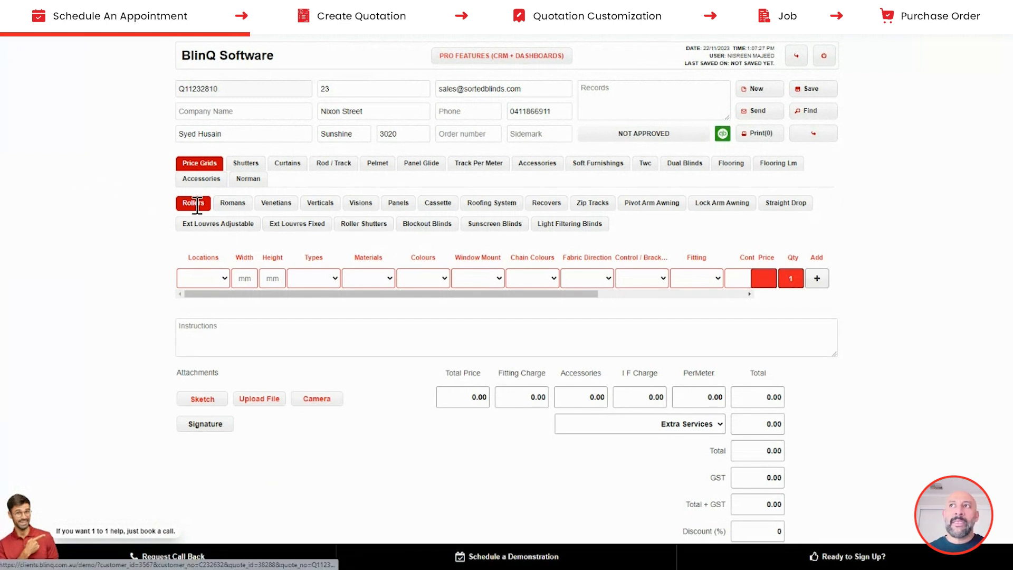
{"action": "left_click", "coordinate": [214, 278]}
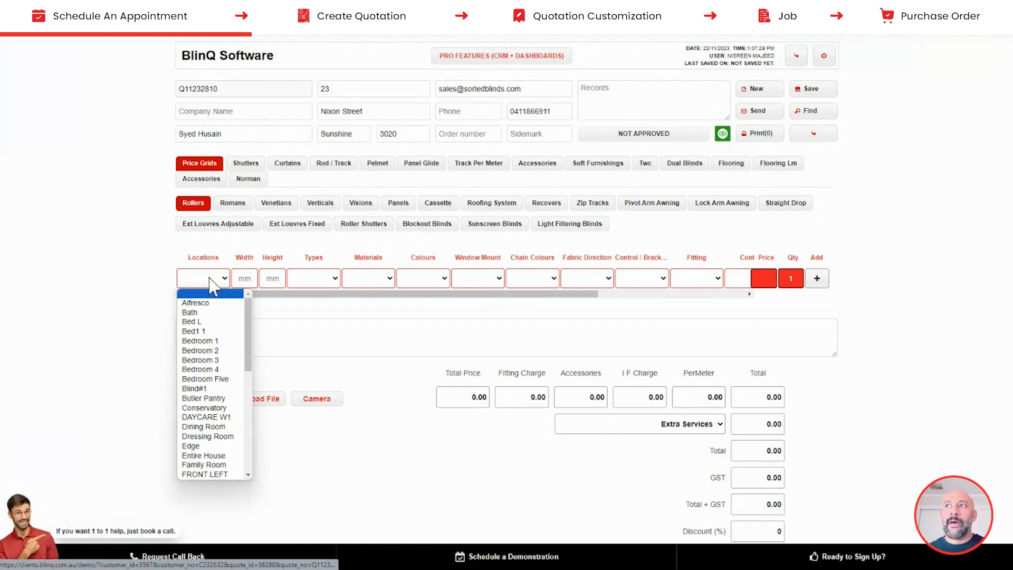
- Set the roller line's location to Bedroom 1 and its size to 1200 × 1200
{"action": "left_click", "coordinate": [211, 341]}
{"action": "left_click", "coordinate": [245, 277]}
{"action": "type", "text": "1200"}
{"action": "key", "text": "Tab"}
{"action": "type", "text": "120"}
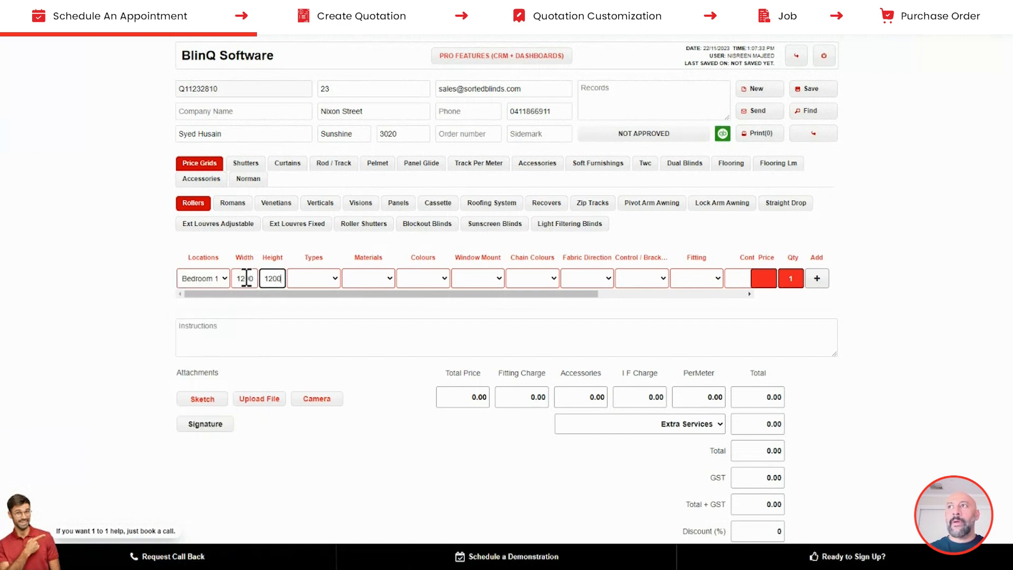
- Choose Group 1, Arizona fabric in Ash, Ceiling mount and White chain for the roller
{"action": "left_click", "coordinate": [311, 279]}
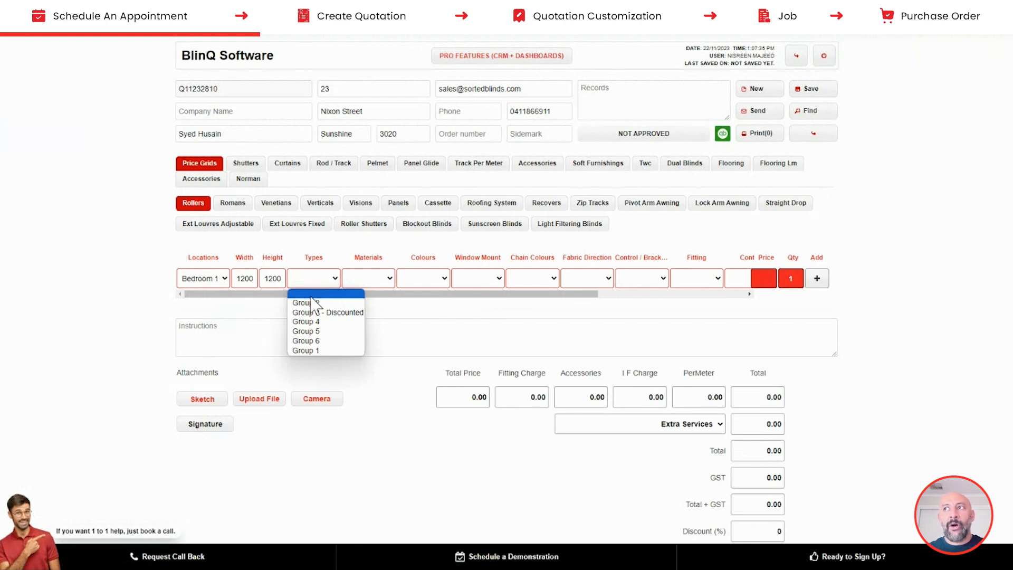
{"action": "left_click", "coordinate": [310, 351]}
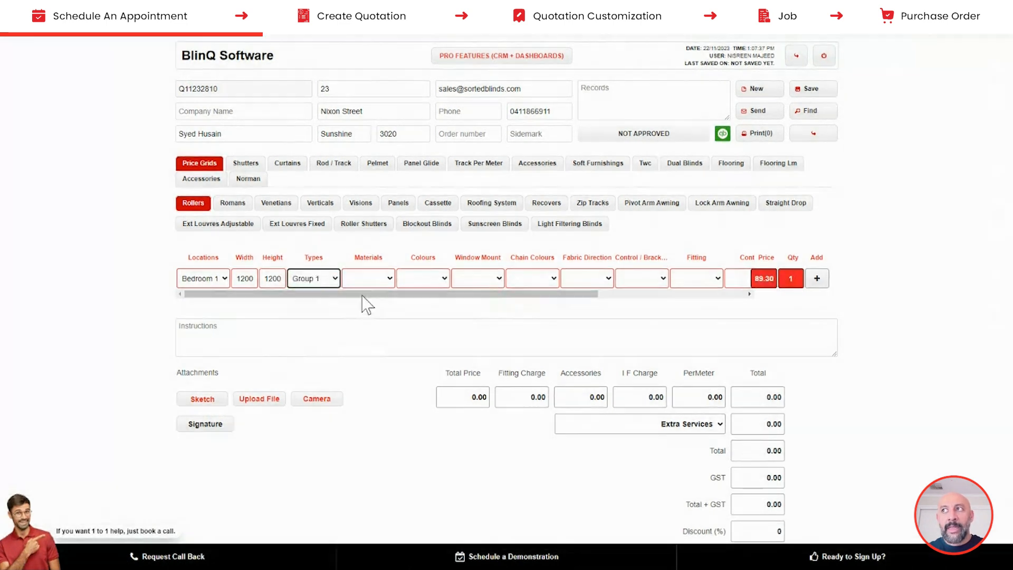
{"action": "left_click", "coordinate": [368, 278]}
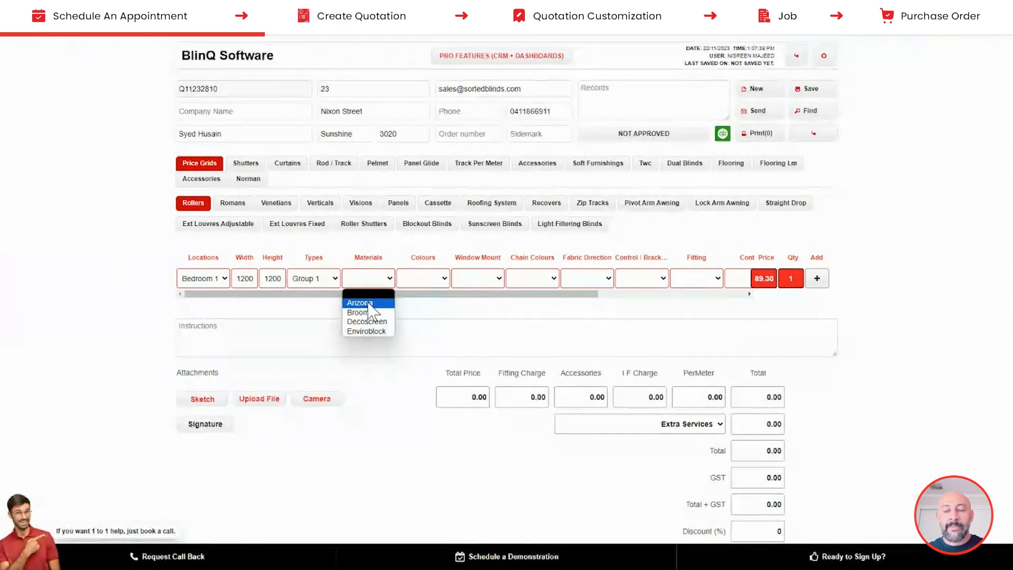
{"action": "left_click", "coordinate": [368, 304]}
{"action": "left_click", "coordinate": [422, 279]}
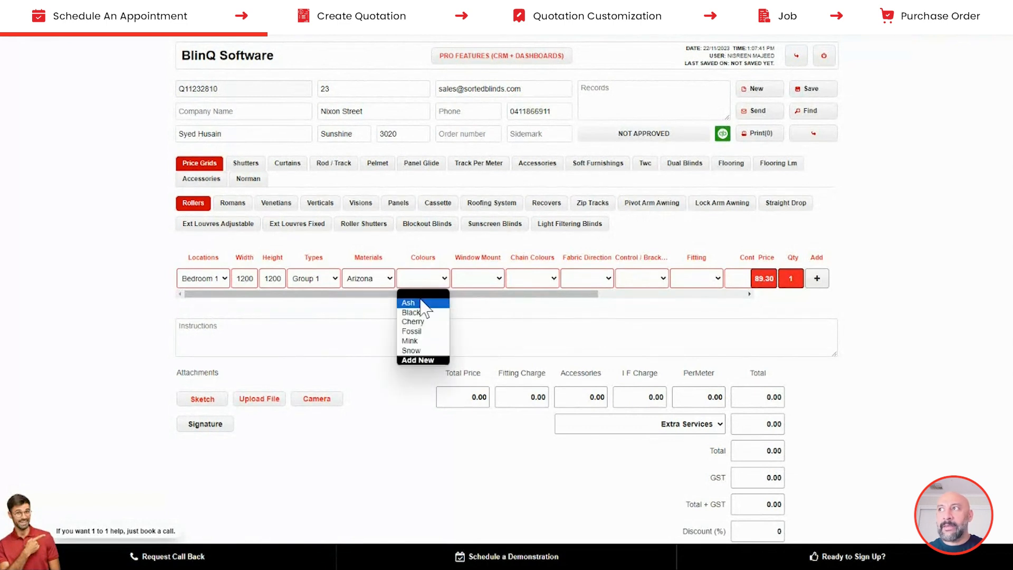
{"action": "left_click", "coordinate": [414, 302]}
{"action": "left_click", "coordinate": [481, 282]}
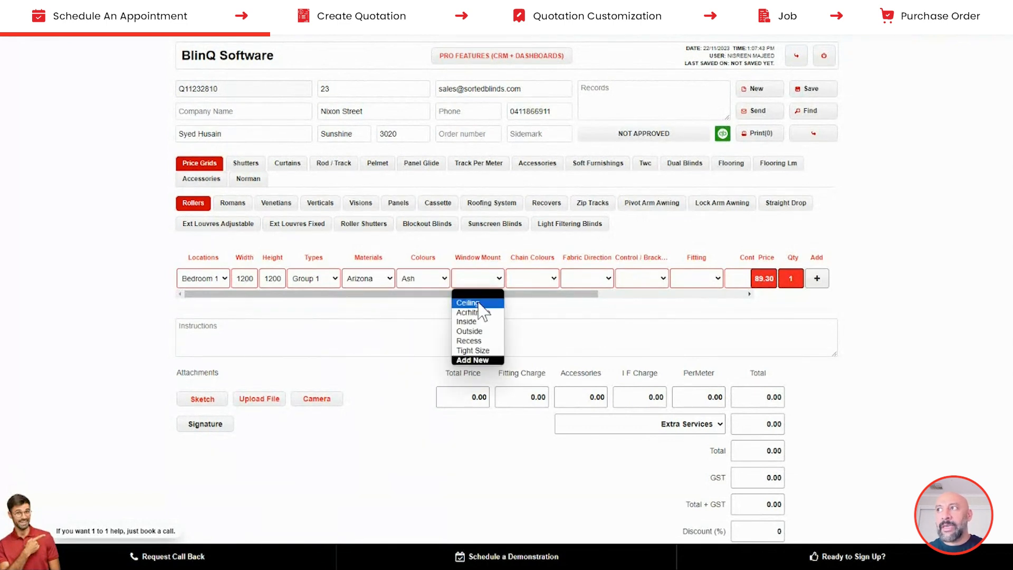
{"action": "left_click", "coordinate": [465, 301]}
{"action": "left_click", "coordinate": [526, 285]}
{"action": "left_click", "coordinate": [526, 303]}
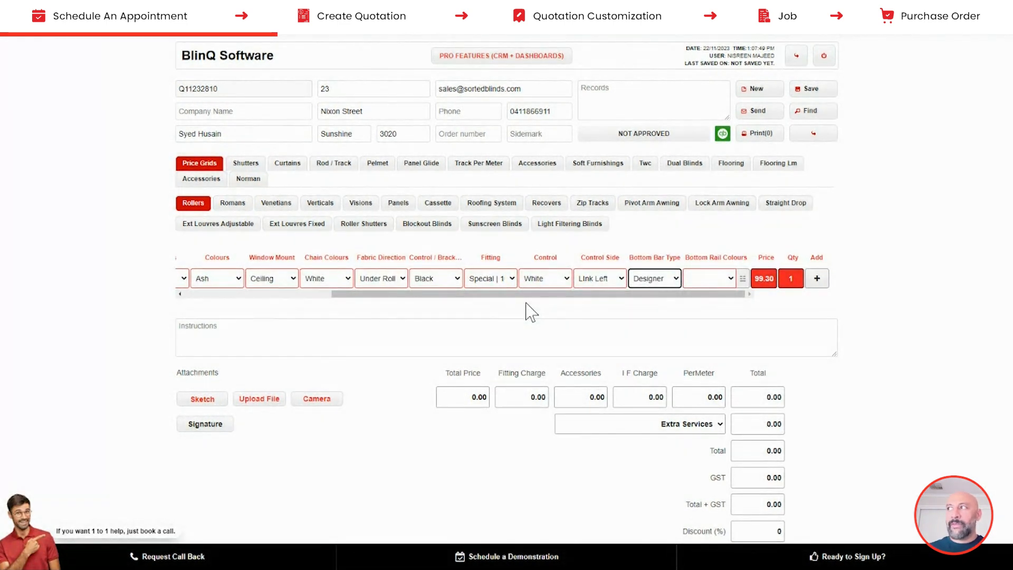
- Add five of these rollers to the table at 99.30 each, totalling 496.50
{"action": "left_click", "coordinate": [781, 274]}
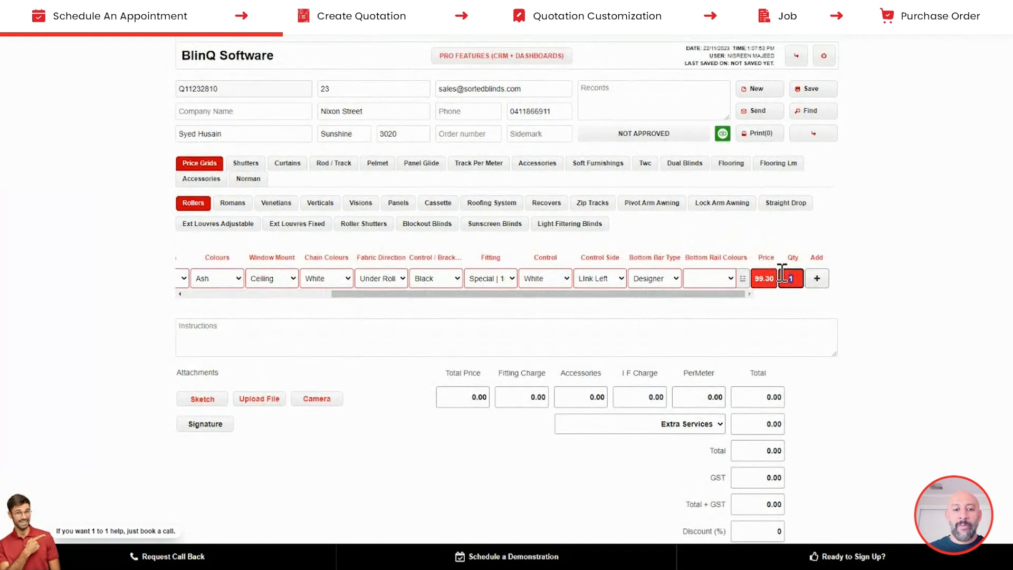
{"action": "left_click", "coordinate": [819, 280]}
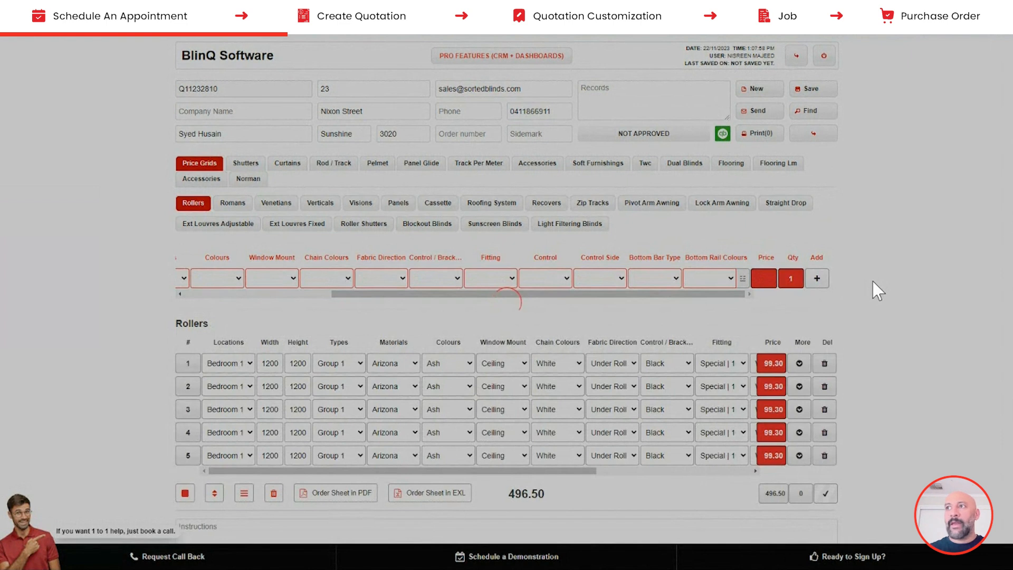
{"action": "scroll", "coordinate": [873, 281], "scroll_direction": "down", "scroll_amount": 3}
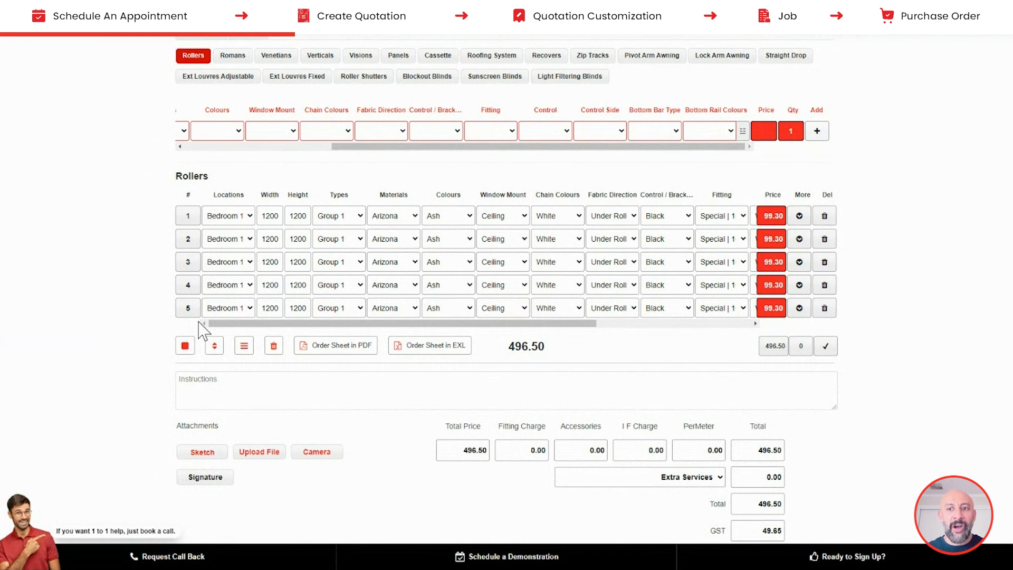
- Select rollers 3–5 and change their location to Bedroom 2 and type to Group 2
{"action": "left_click", "coordinate": [188, 261]}
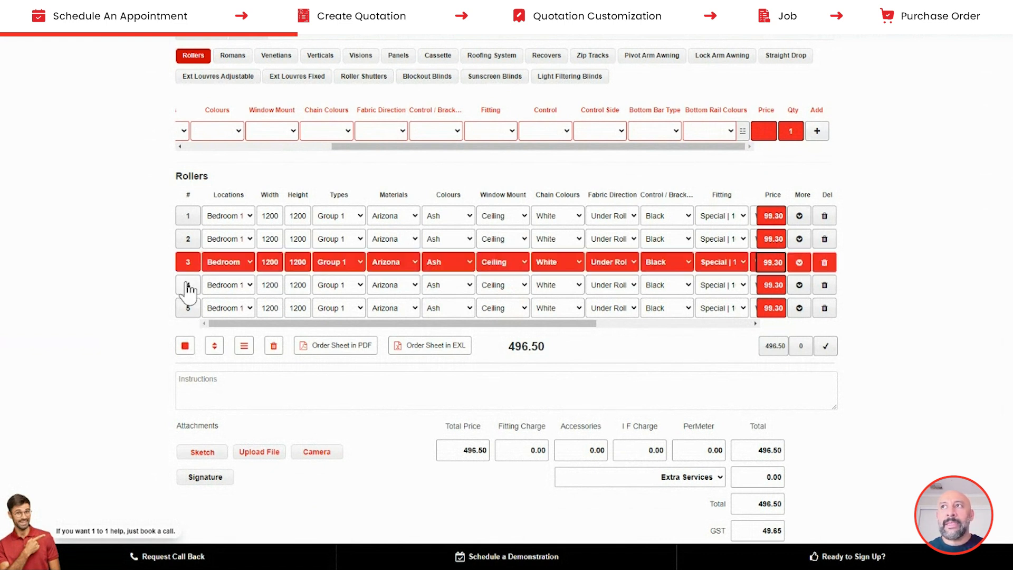
{"action": "left_click", "coordinate": [187, 285]}
{"action": "left_click", "coordinate": [188, 308]}
{"action": "left_click", "coordinate": [230, 259]}
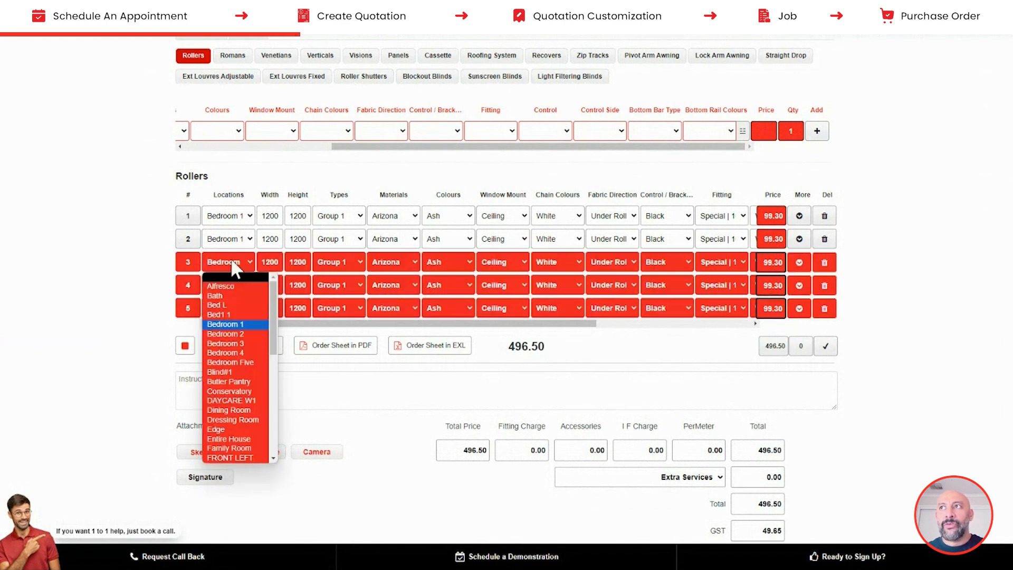
{"action": "left_click", "coordinate": [227, 333]}
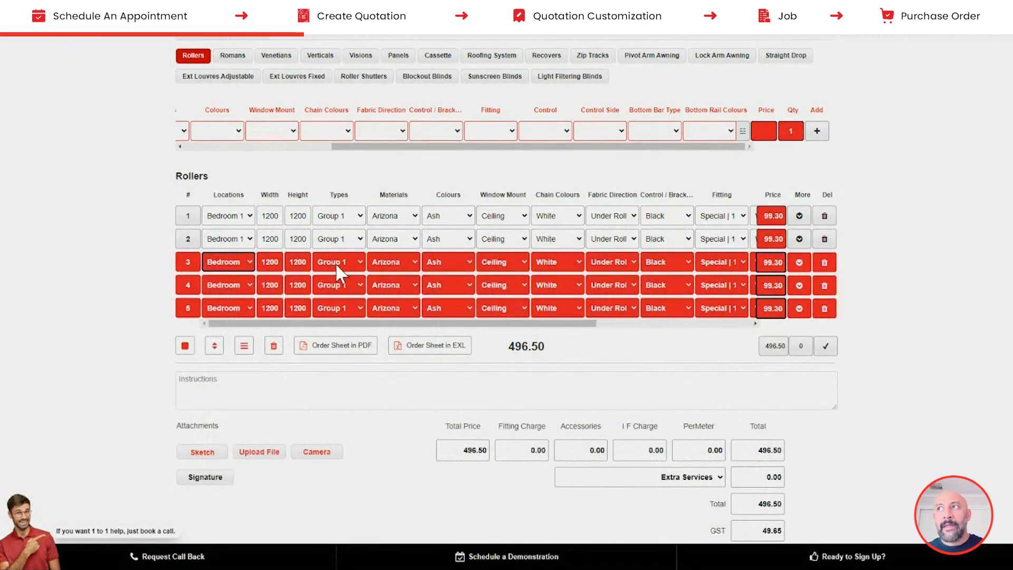
{"action": "left_click", "coordinate": [335, 262]}
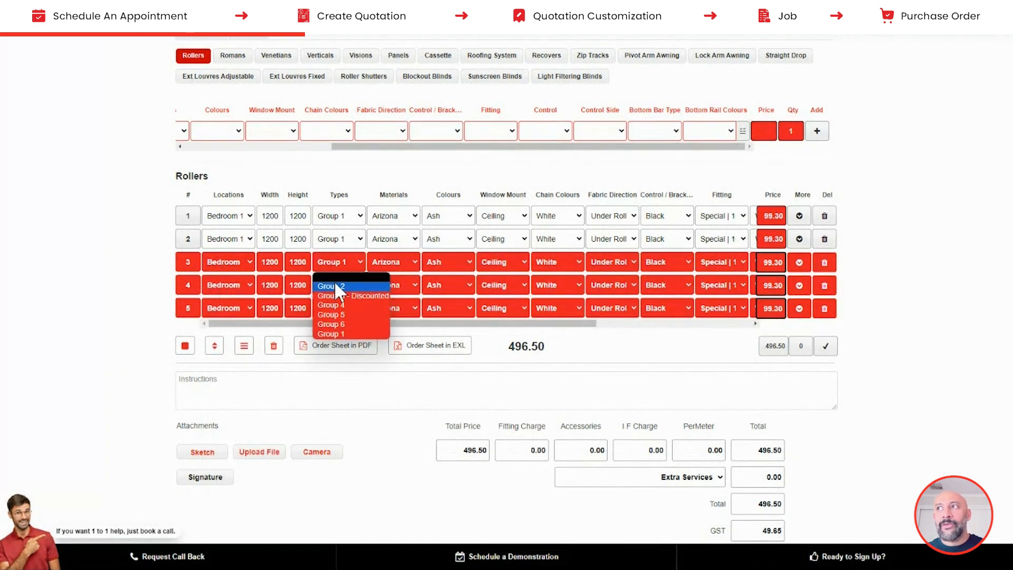
{"action": "left_click", "coordinate": [333, 286]}
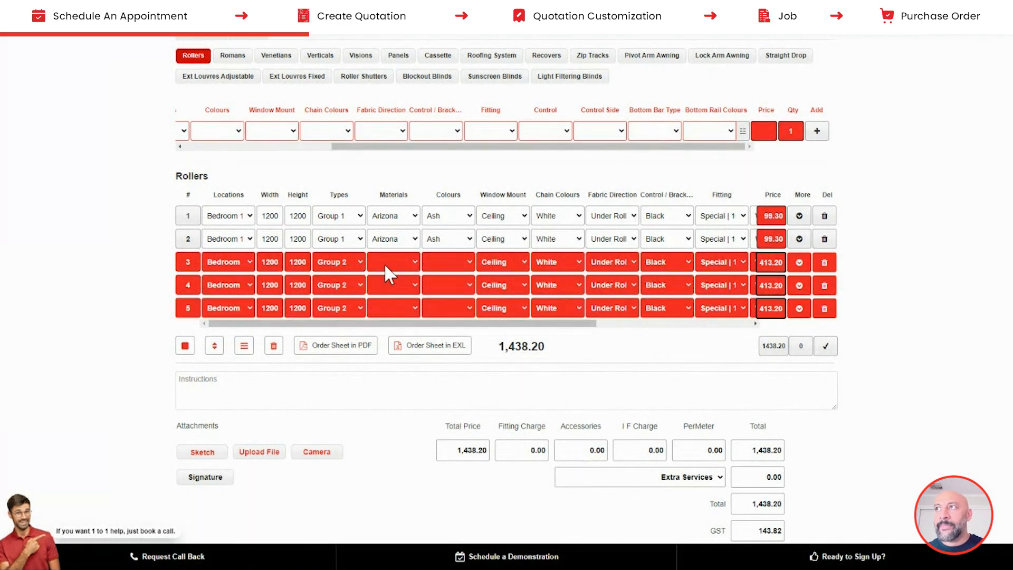
- Give the selected rollers E-screen 7505 & 7510 fabric in Charcoal, then clear the row selection
{"action": "left_click", "coordinate": [384, 264]}
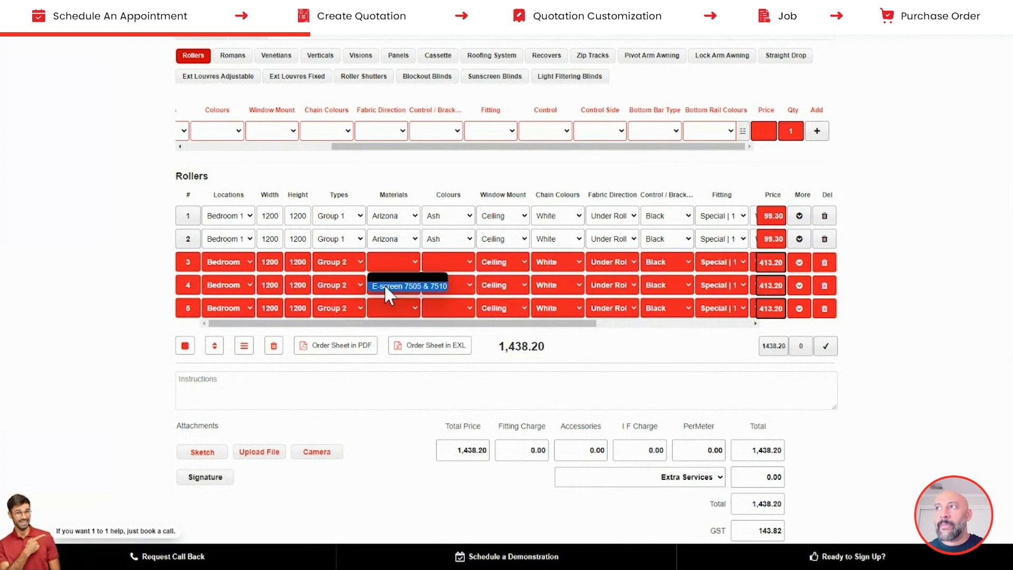
{"action": "left_click", "coordinate": [384, 283]}
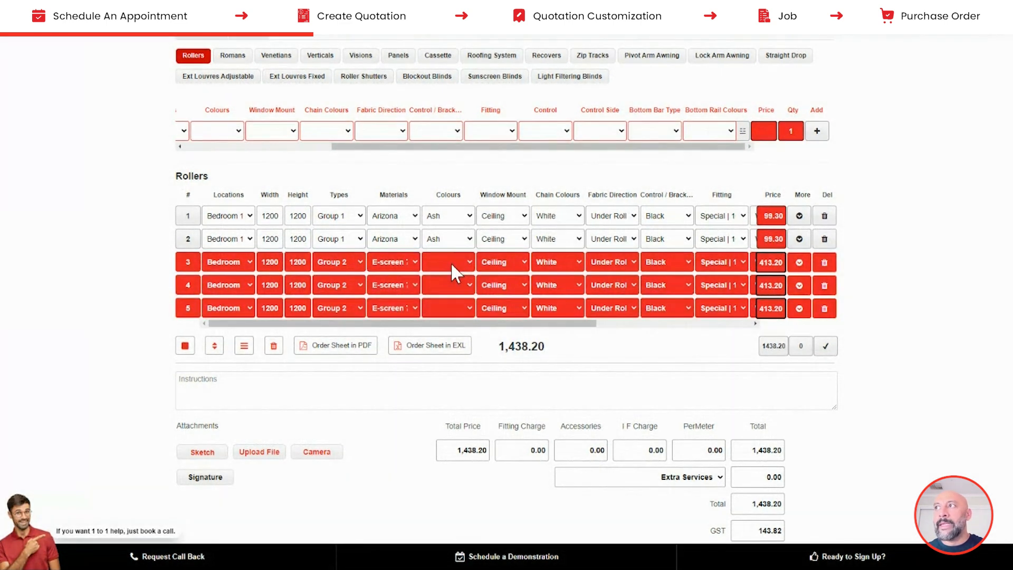
{"action": "left_click", "coordinate": [451, 262]}
{"action": "left_click", "coordinate": [449, 286]}
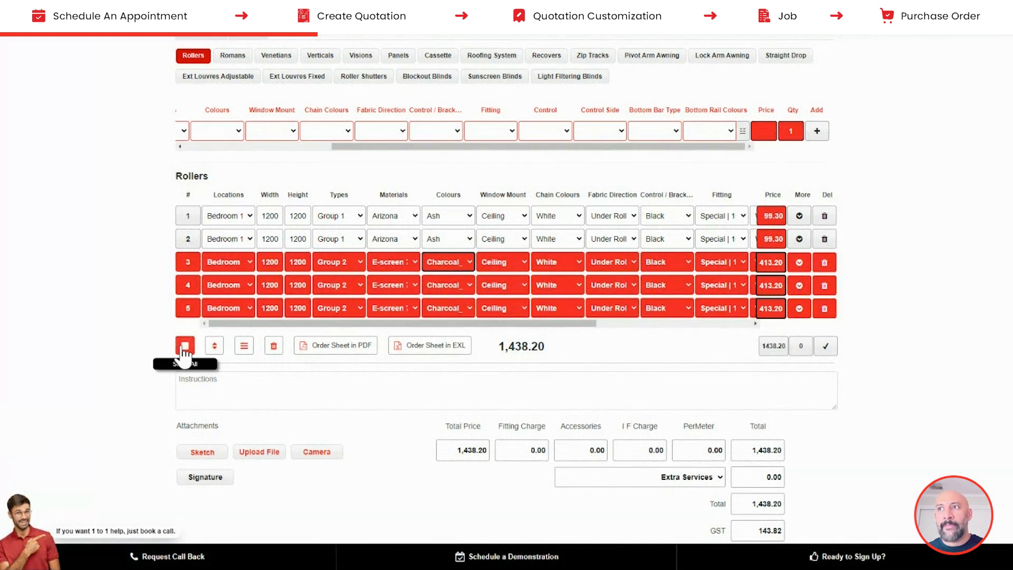
{"action": "left_click", "coordinate": [185, 346]}
{"action": "left_click", "coordinate": [184, 347]}
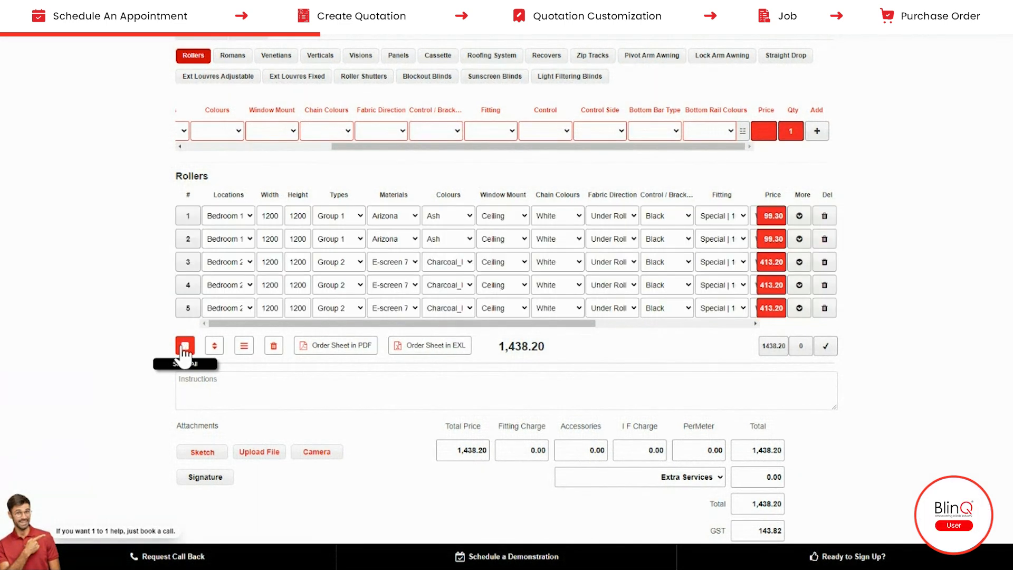
- Add the note 'This window located in a corner' and a 320.00 Somfy Motor accessory to roller 1
{"action": "left_click", "coordinate": [799, 216]}
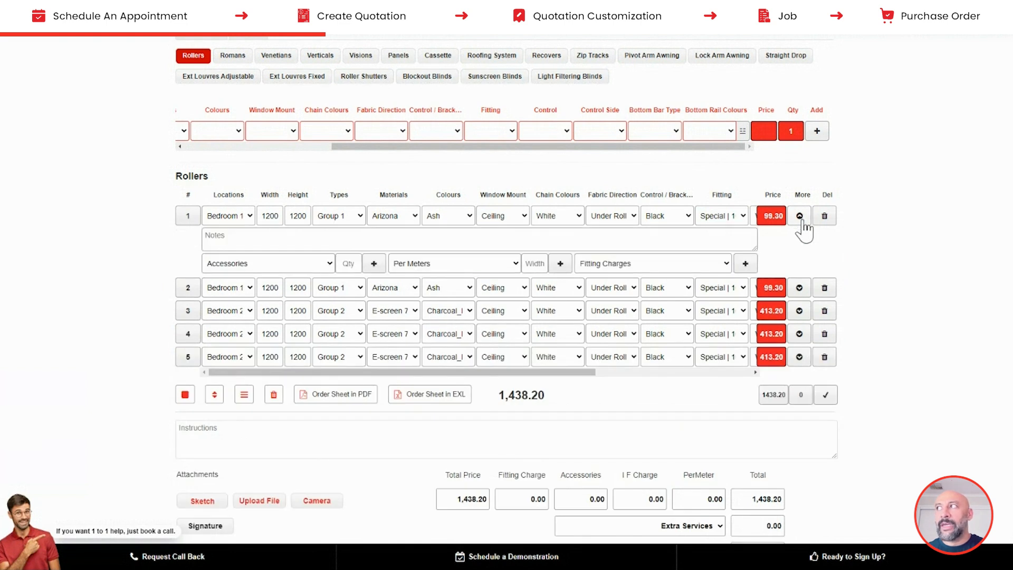
{"action": "left_click", "coordinate": [430, 237]}
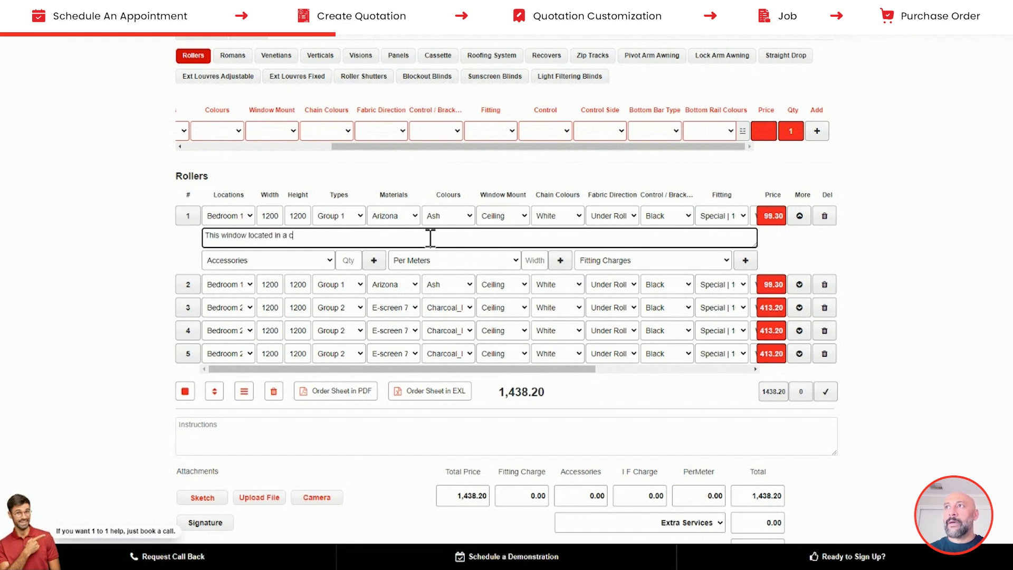
{"action": "left_click", "coordinate": [226, 263]}
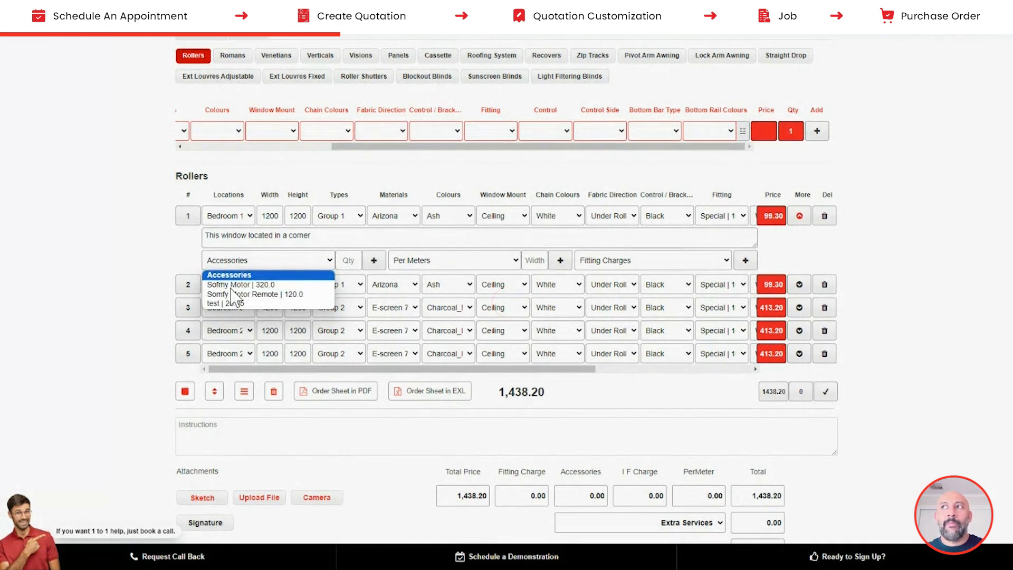
{"action": "left_click", "coordinate": [234, 285]}
{"action": "left_click", "coordinate": [339, 261]}
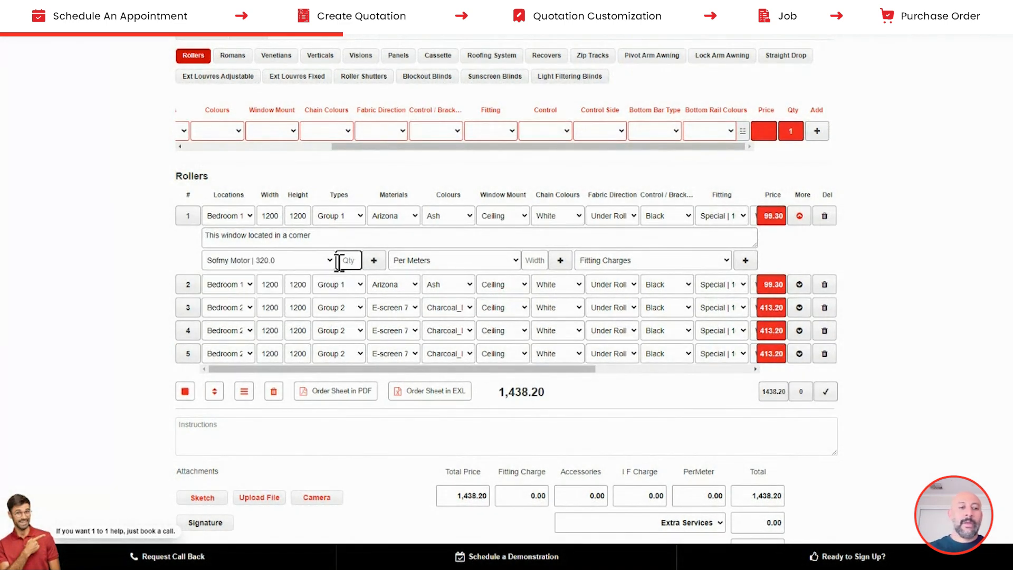
{"action": "left_click", "coordinate": [374, 260]}
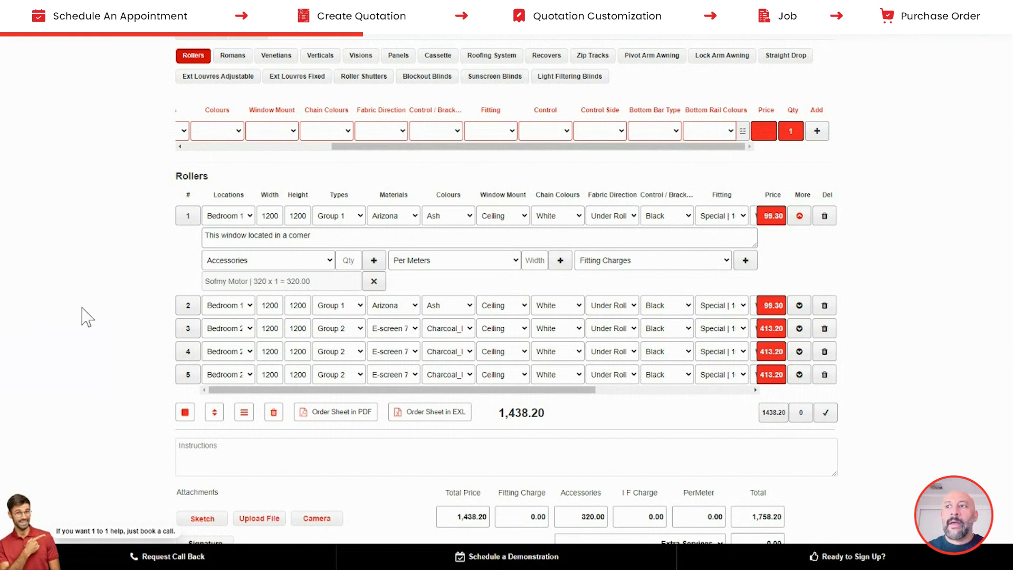
{"action": "scroll", "coordinate": [122, 333], "scroll_direction": "down", "scroll_amount": 4}
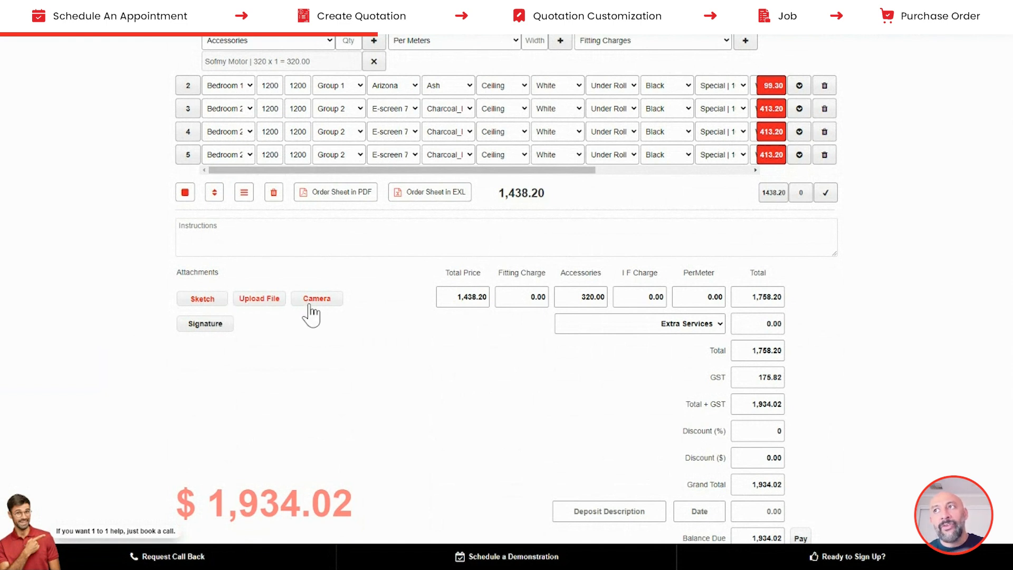
{"action": "left_click", "coordinate": [207, 300]}
- Sketch the window layout with two vertical lines and a horizontal line, and save it as an attachment
{"action": "left_click_drag", "start_coordinate": [302, 173], "coordinate": [300, 274]}
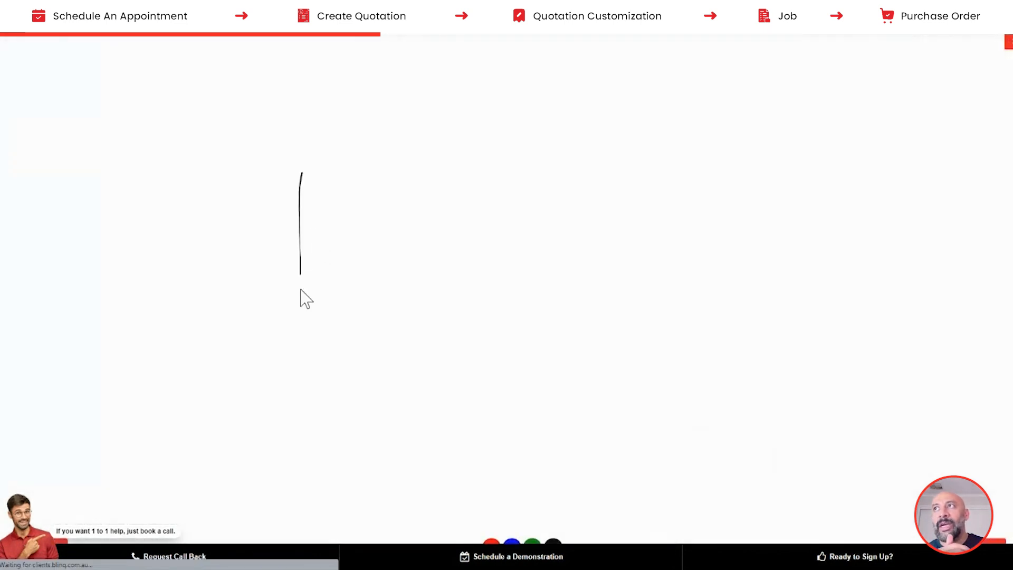
{"action": "left_click_drag", "start_coordinate": [264, 193], "coordinate": [531, 201]}
{"action": "left_click_drag", "start_coordinate": [489, 165], "coordinate": [488, 261]}
{"action": "mouse_move", "coordinate": [501, 201]}
{"action": "left_mouse_down"}
{"action": "mouse_move", "coordinate": [473, 185]}
{"action": "mouse_move", "coordinate": [500, 197]}
{"action": "left_mouse_up"}
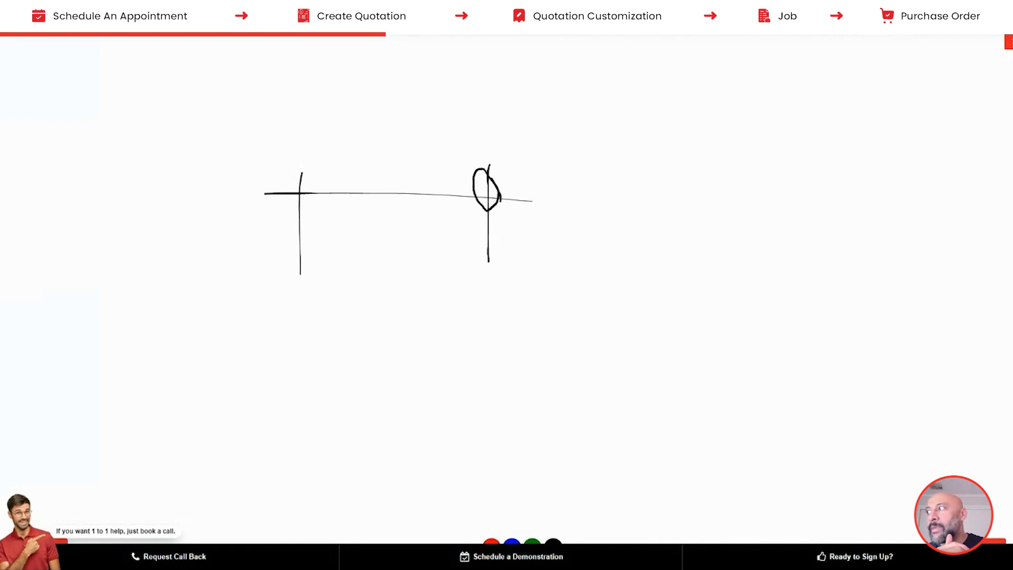
{"action": "left_click", "coordinate": [985, 551]}
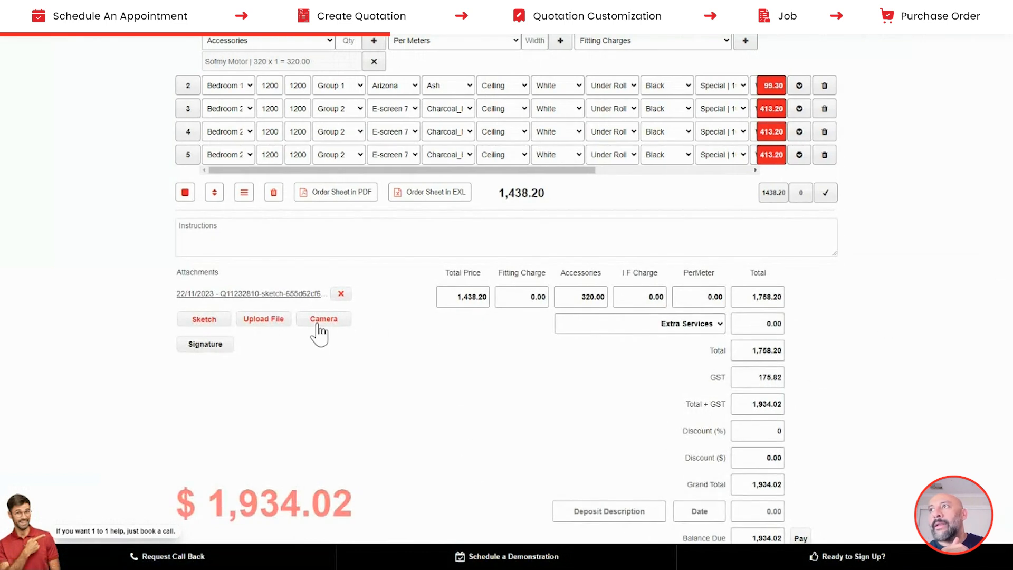
{"action": "left_click", "coordinate": [527, 302]}
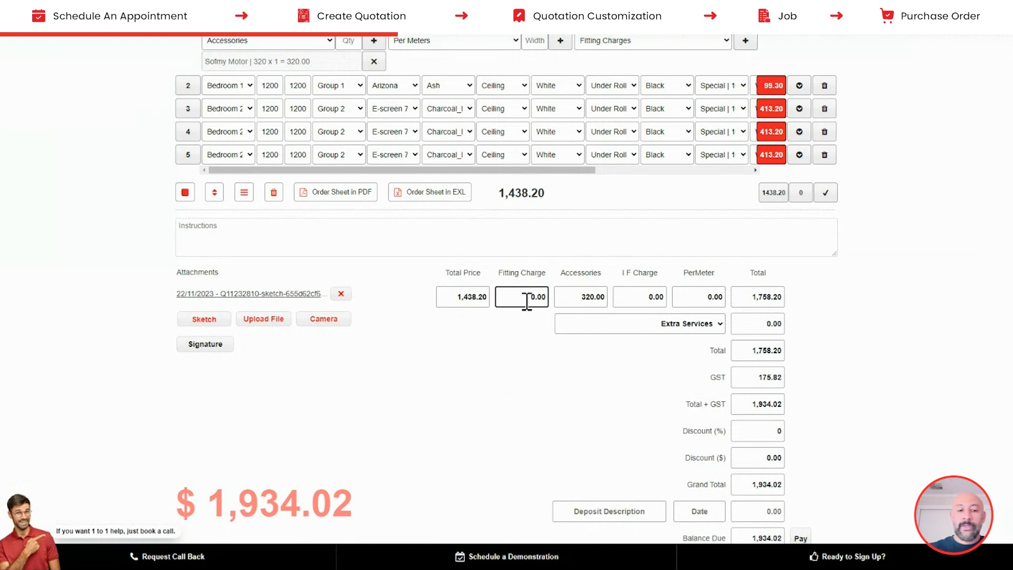
- Apply a 500.00 fitting charge, then review the extra services and discount options without adding any
{"action": "type", "text": "50"}
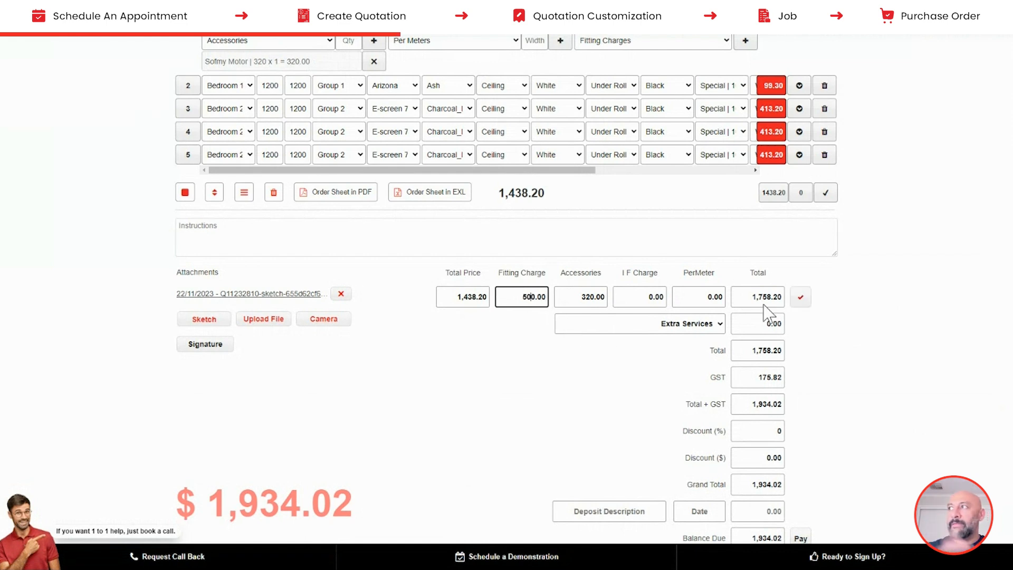
{"action": "left_click", "coordinate": [802, 299]}
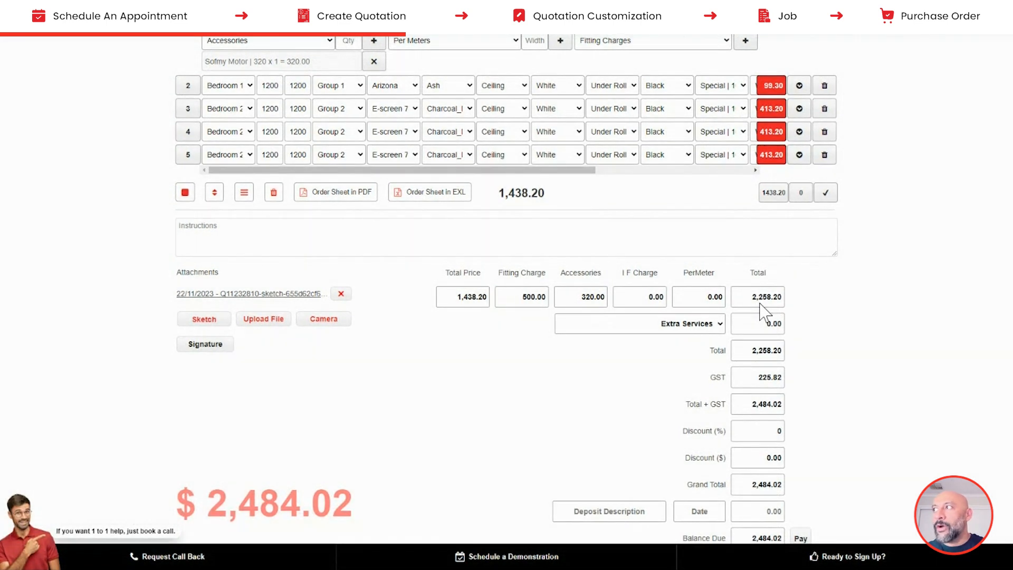
{"action": "left_click", "coordinate": [719, 326]}
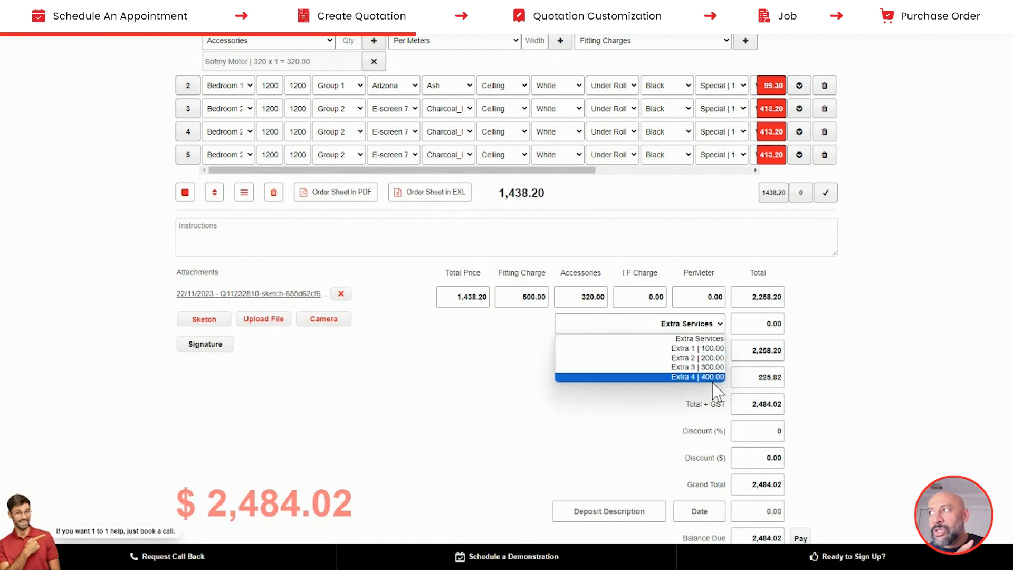
{"action": "left_click", "coordinate": [844, 371]}
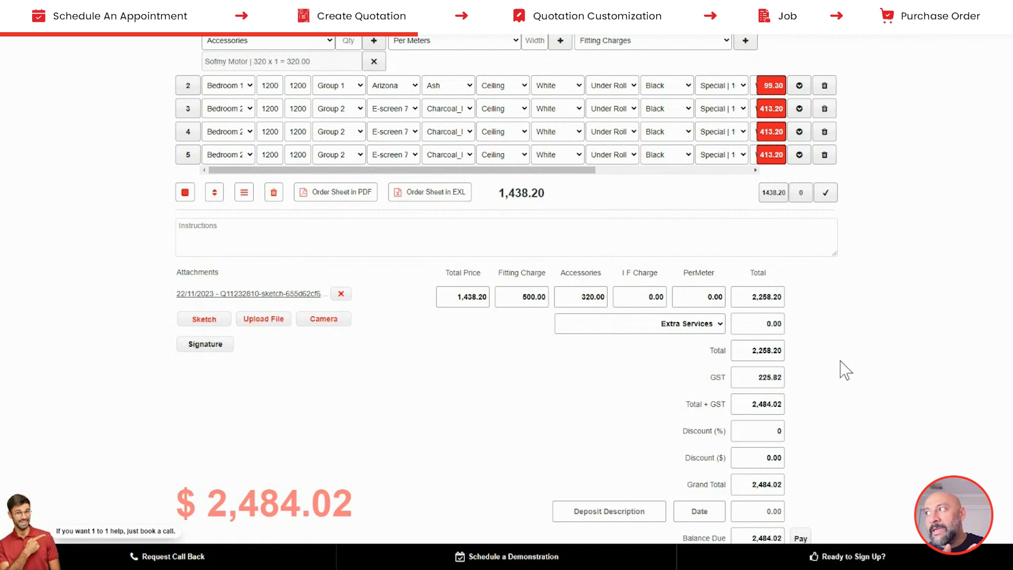
{"action": "scroll", "coordinate": [844, 370], "scroll_direction": "down", "scroll_amount": 1}
{"action": "left_click", "coordinate": [751, 410]}
{"action": "left_click", "coordinate": [747, 441]}
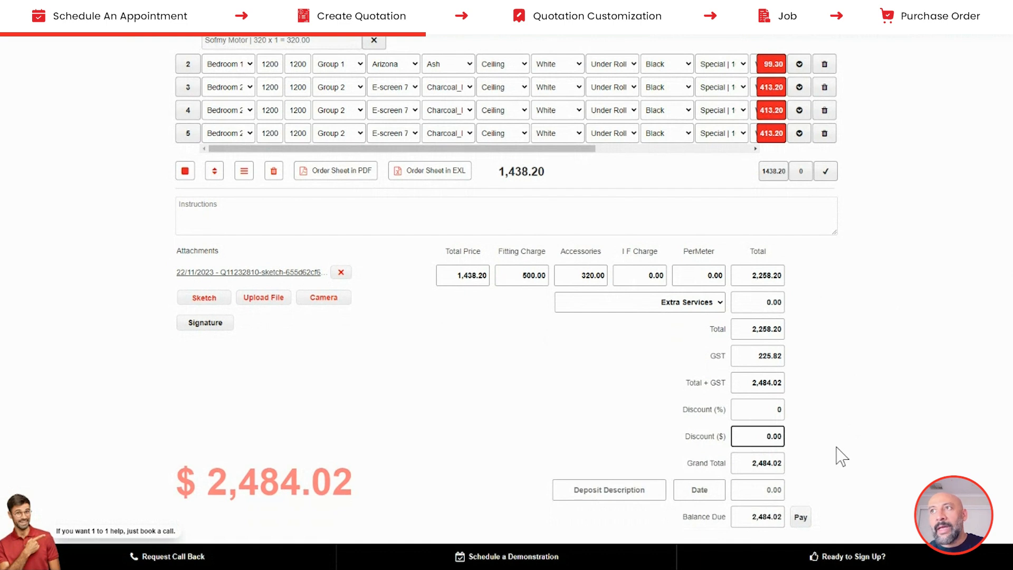
{"action": "scroll", "coordinate": [839, 454], "scroll_direction": "up", "scroll_amount": 10}
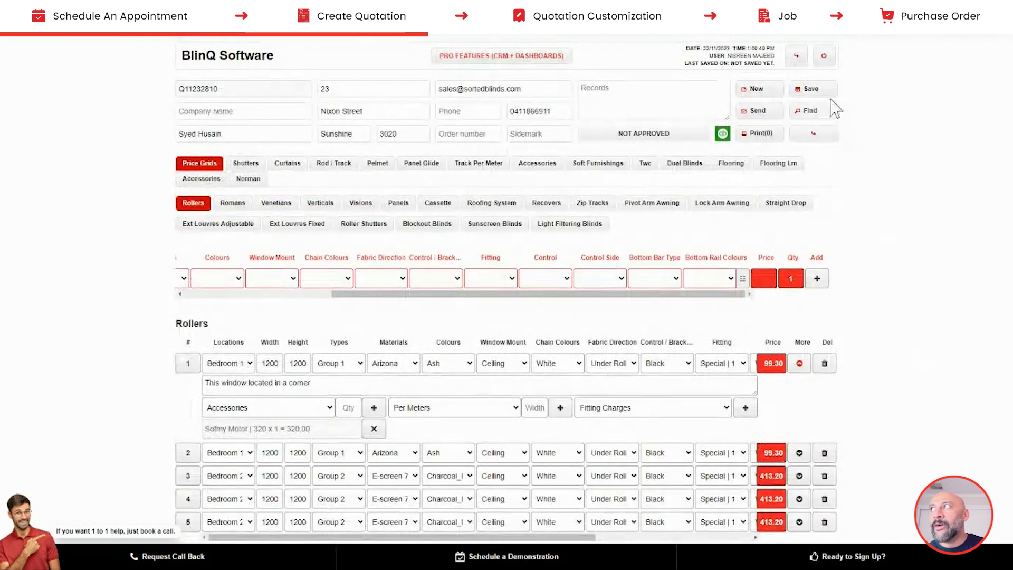
- Save the quotation and preview its Template 1 Office Copy PDF, zoomed in
{"action": "left_click", "coordinate": [813, 89]}
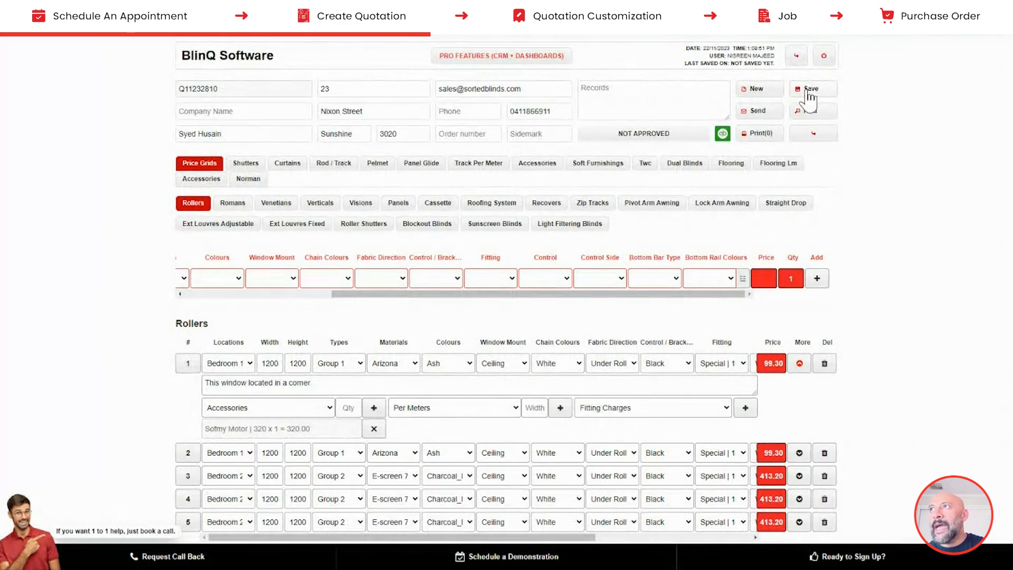
{"action": "left_click", "coordinate": [773, 134]}
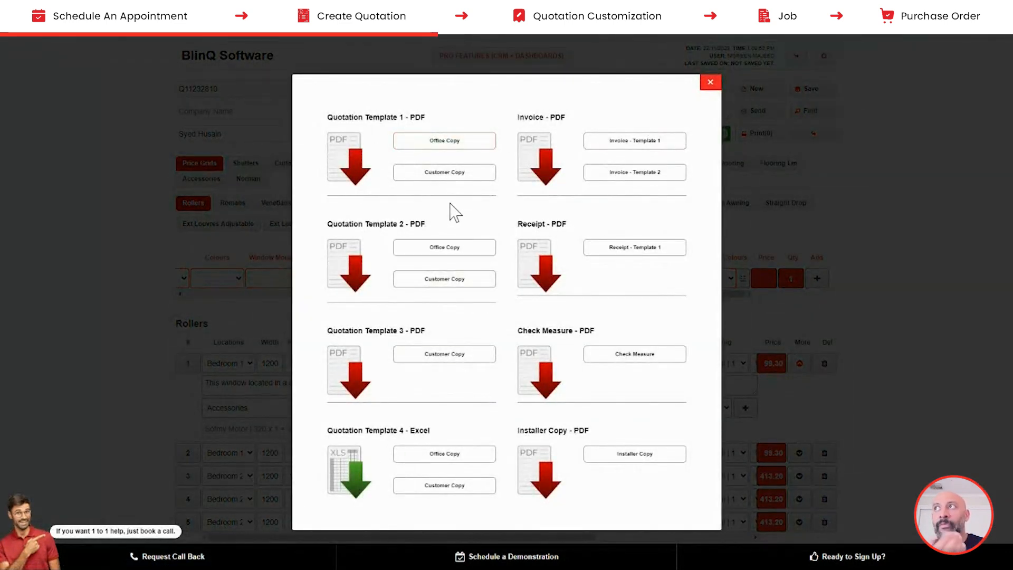
{"action": "left_click", "coordinate": [446, 142]}
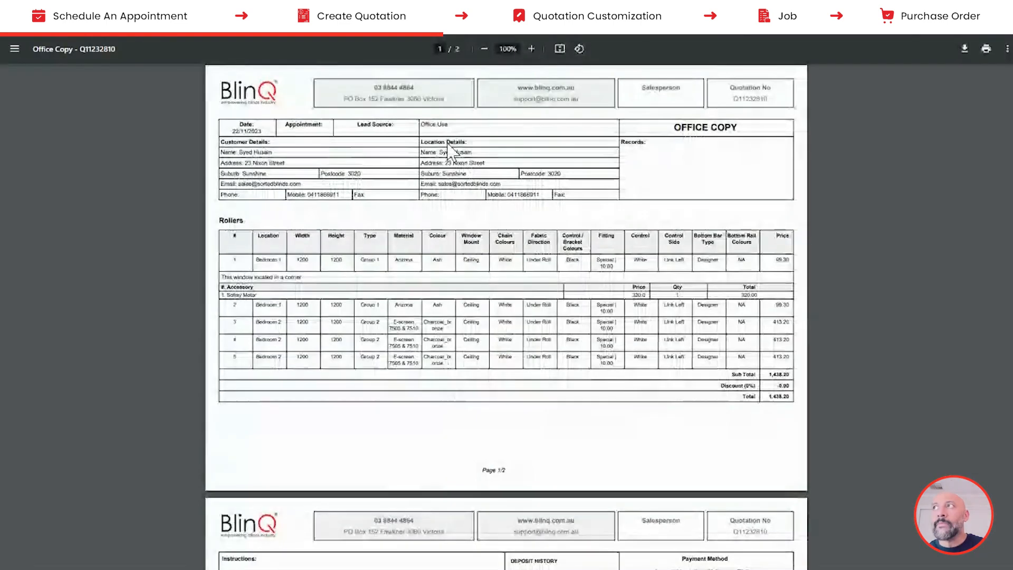
{"action": "left_click", "coordinate": [531, 48]}
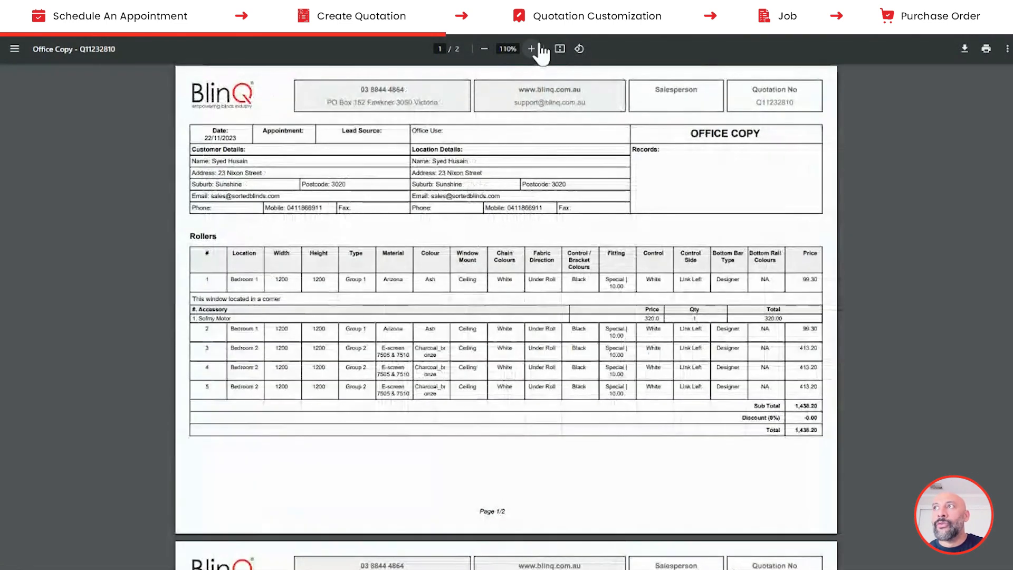
{"action": "left_click", "coordinate": [531, 48]}
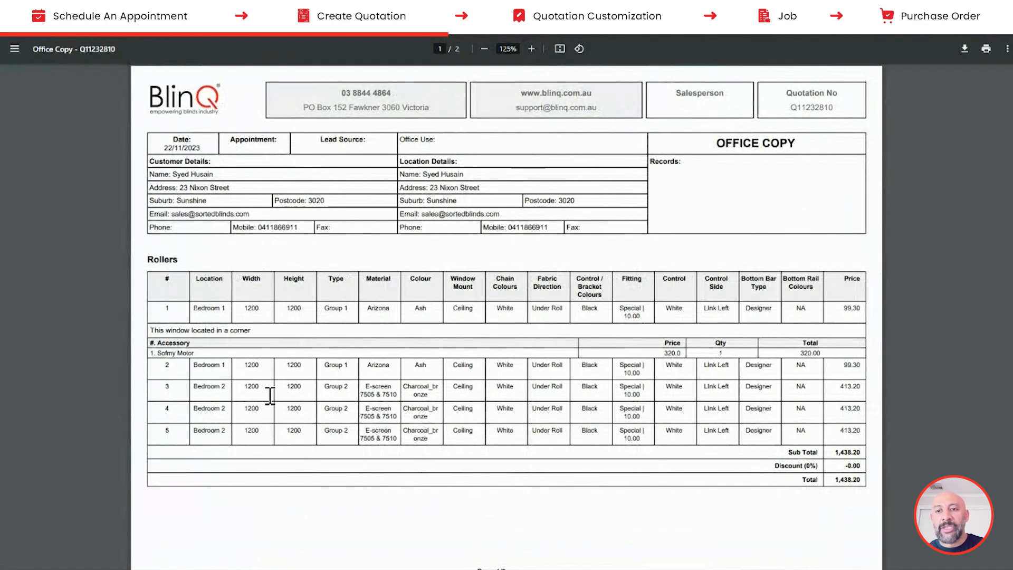
{"action": "scroll", "coordinate": [354, 418], "scroll_direction": "down", "scroll_amount": 2}
{"action": "scroll", "coordinate": [354, 418], "scroll_direction": "down", "scroll_amount": 7}
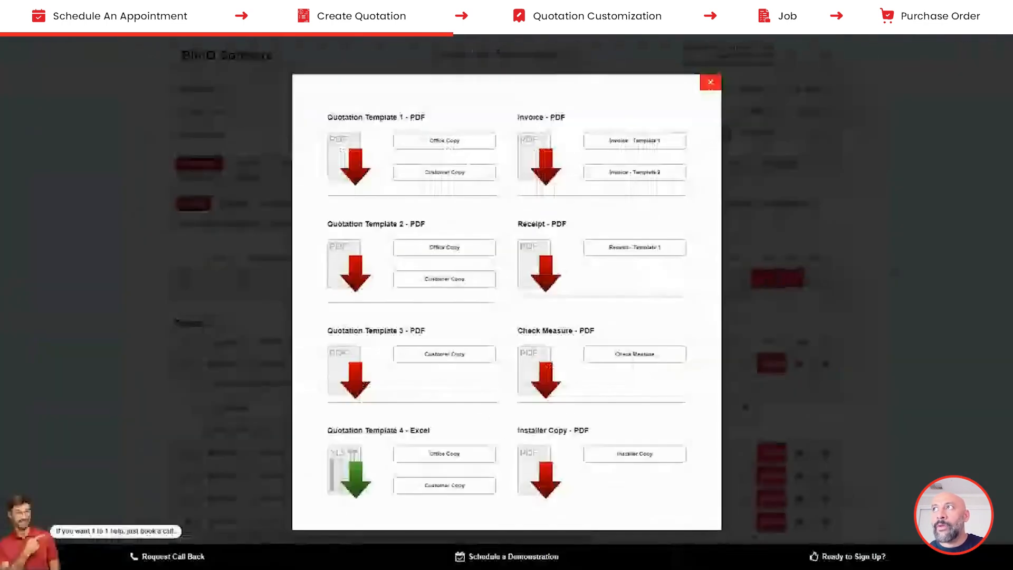
- Preview the Template 1 Customer Copy PDF zoomed in, then close the templates dialog
{"action": "left_click", "coordinate": [442, 177]}
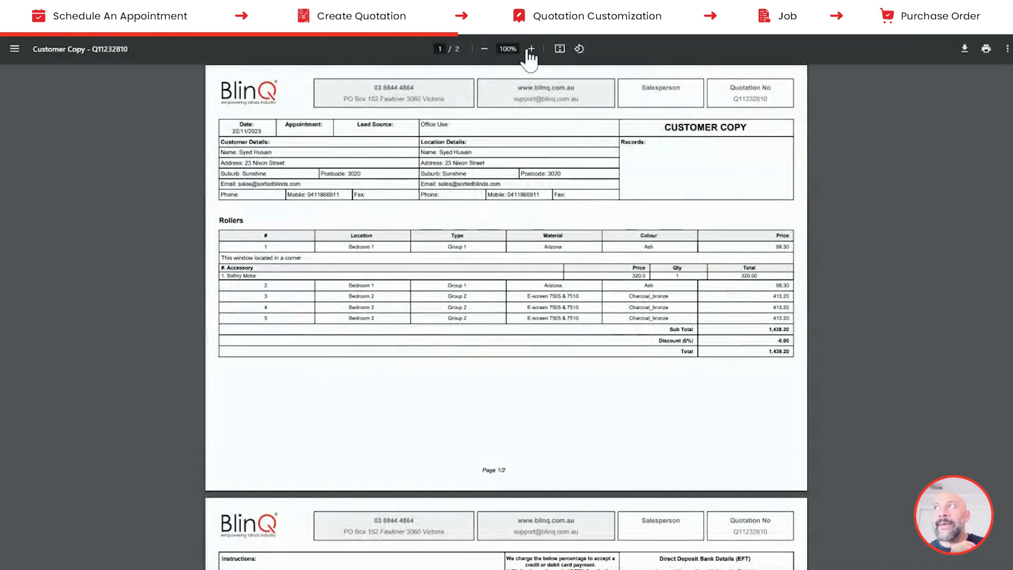
{"action": "left_click", "coordinate": [531, 48]}
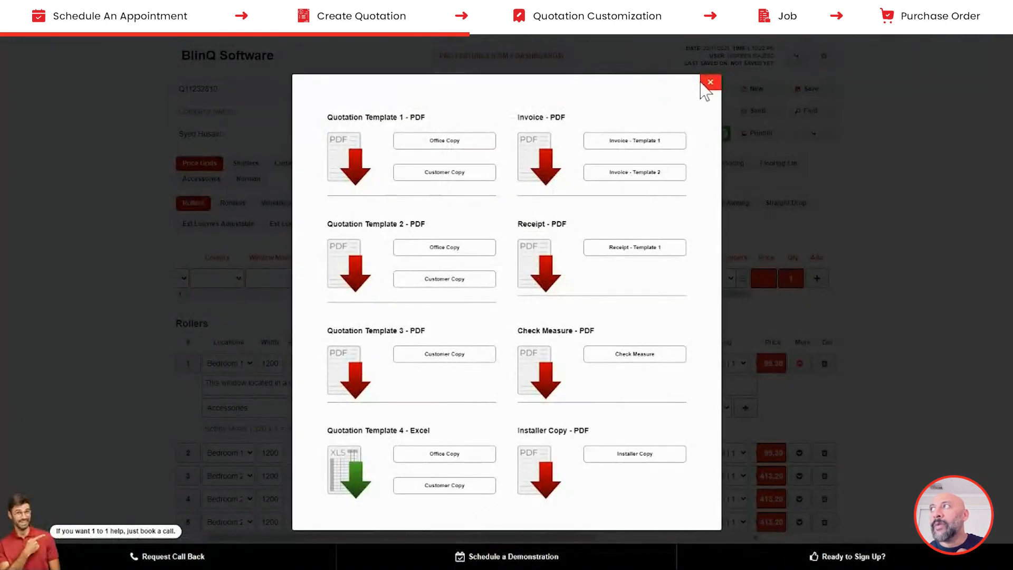
{"action": "left_click", "coordinate": [707, 83]}
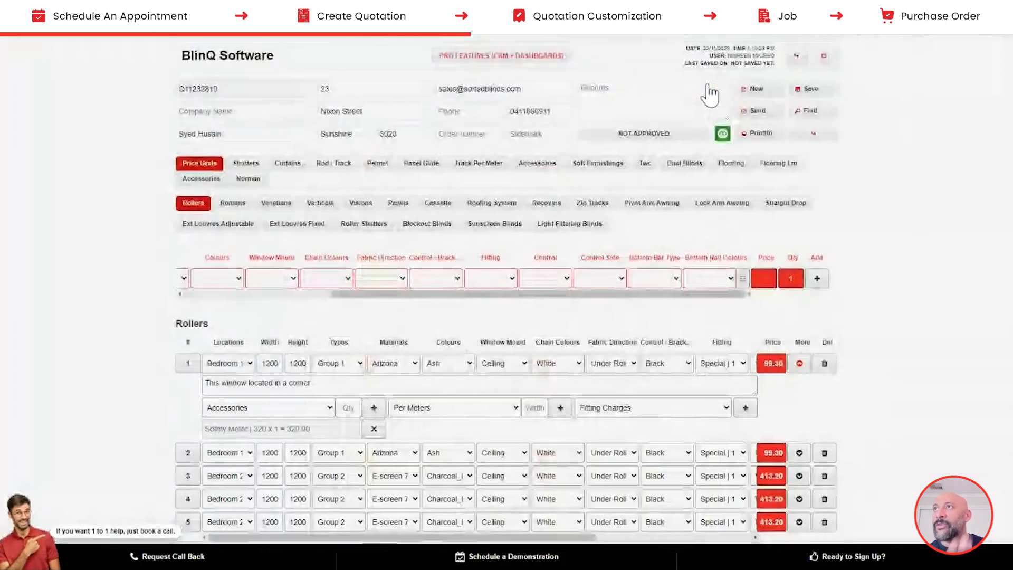
- Text the customer the Customer Quote (Template 3) by SMS with the Template 1 message, then close the dialog
{"action": "left_click", "coordinate": [753, 114]}
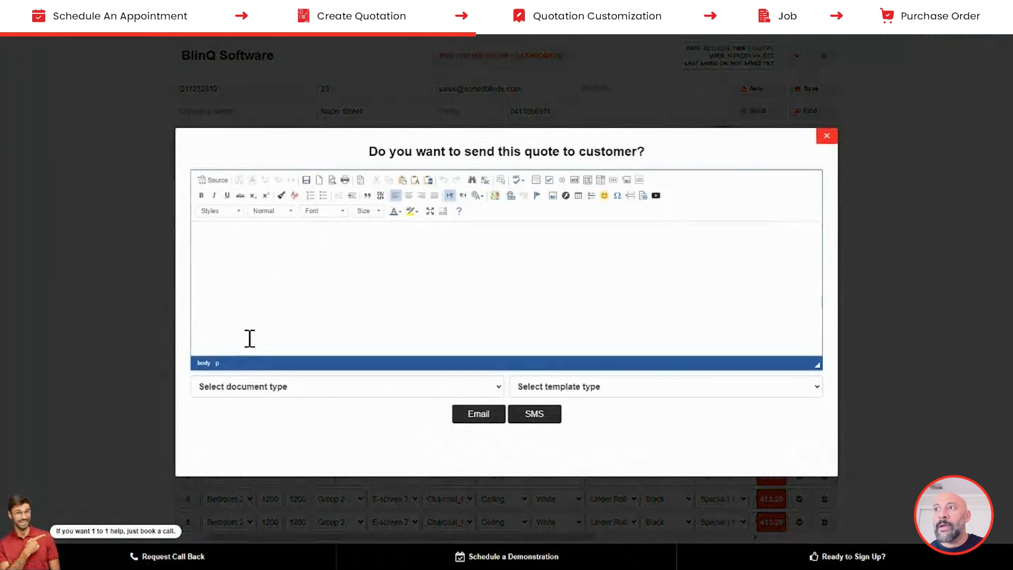
{"action": "left_click", "coordinate": [250, 389]}
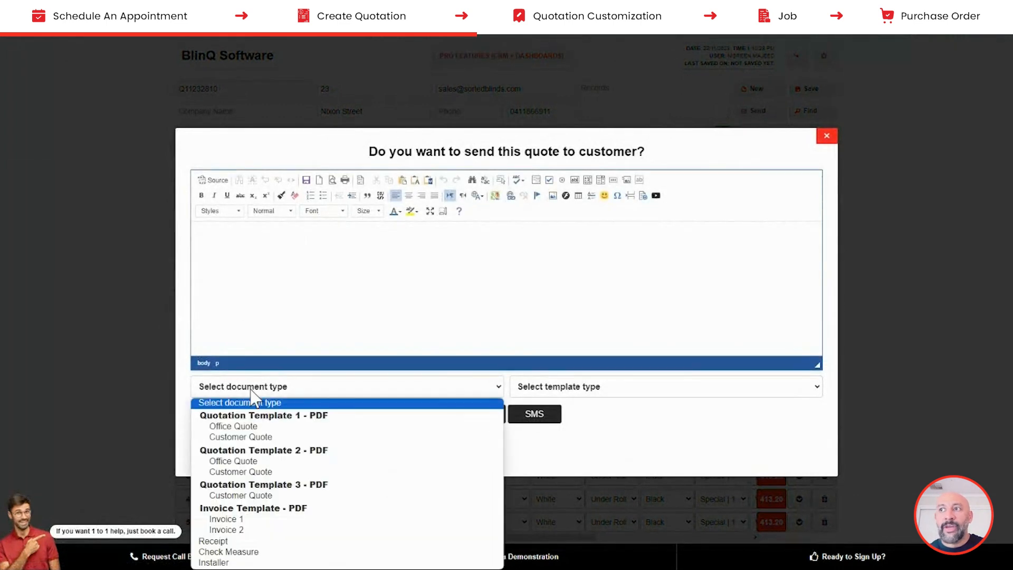
{"action": "left_click", "coordinate": [241, 496]}
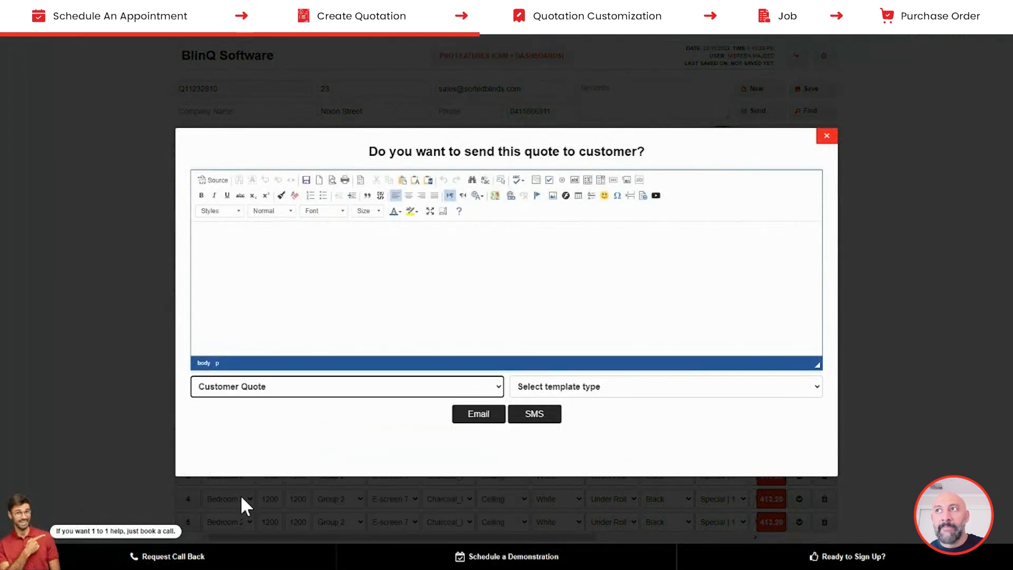
{"action": "left_click", "coordinate": [544, 395]}
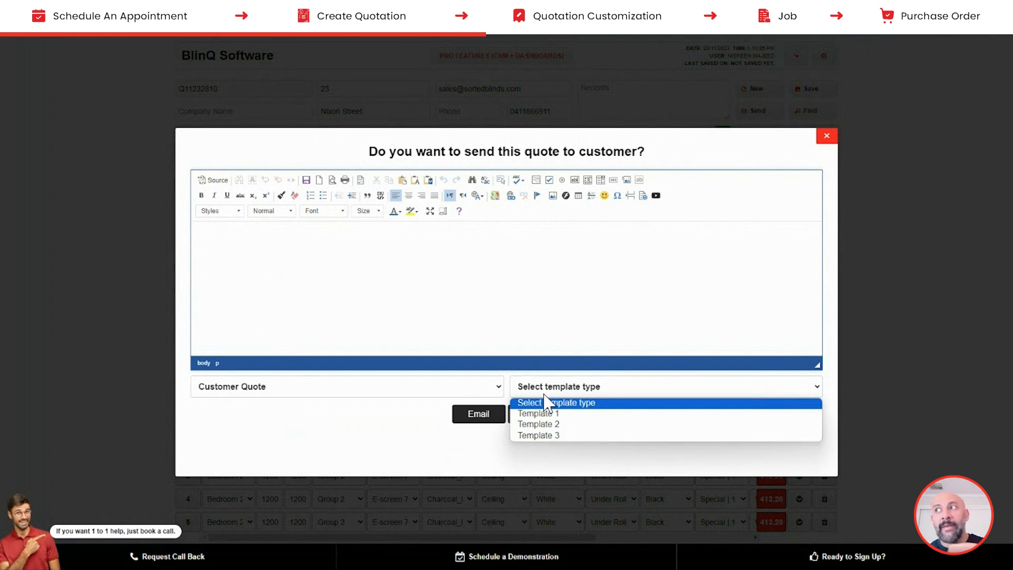
{"action": "left_click", "coordinate": [524, 416]}
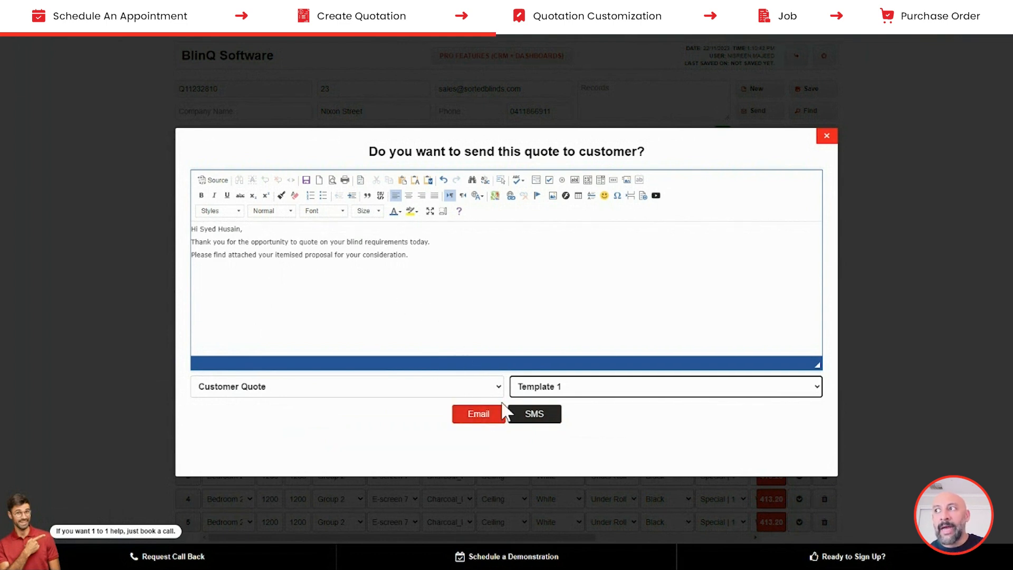
{"action": "left_click", "coordinate": [531, 417]}
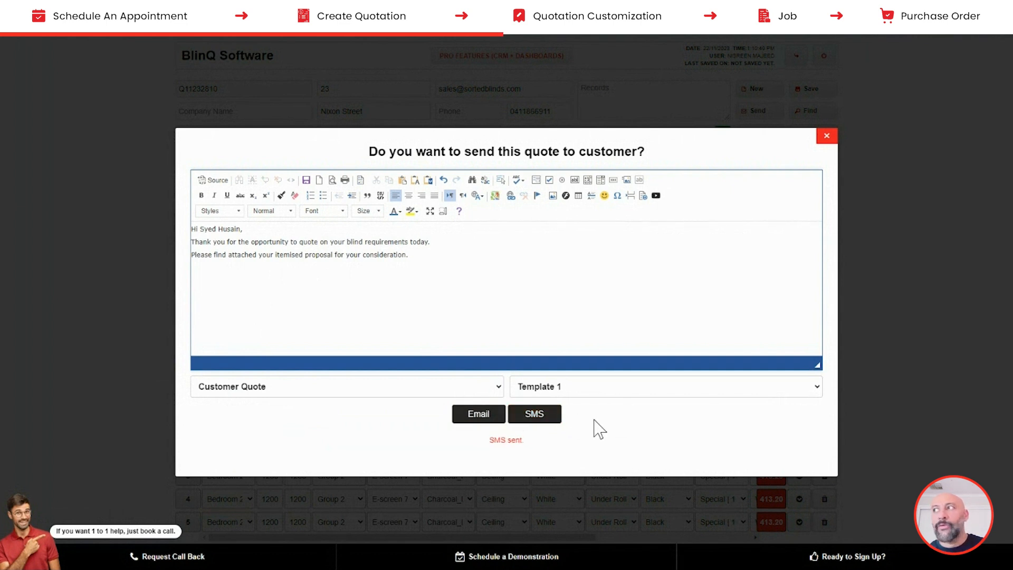
{"action": "left_click", "coordinate": [827, 137]}
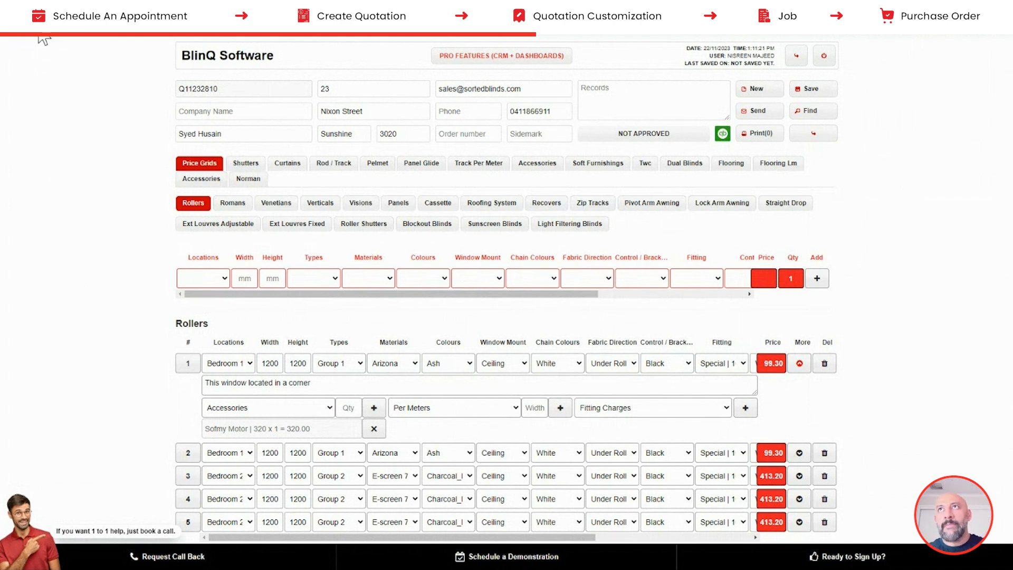
- Refresh the quotation and scroll to its totals, showing the 2,484.02 grand total and balance due
{"action": "key", "text": "F5"}
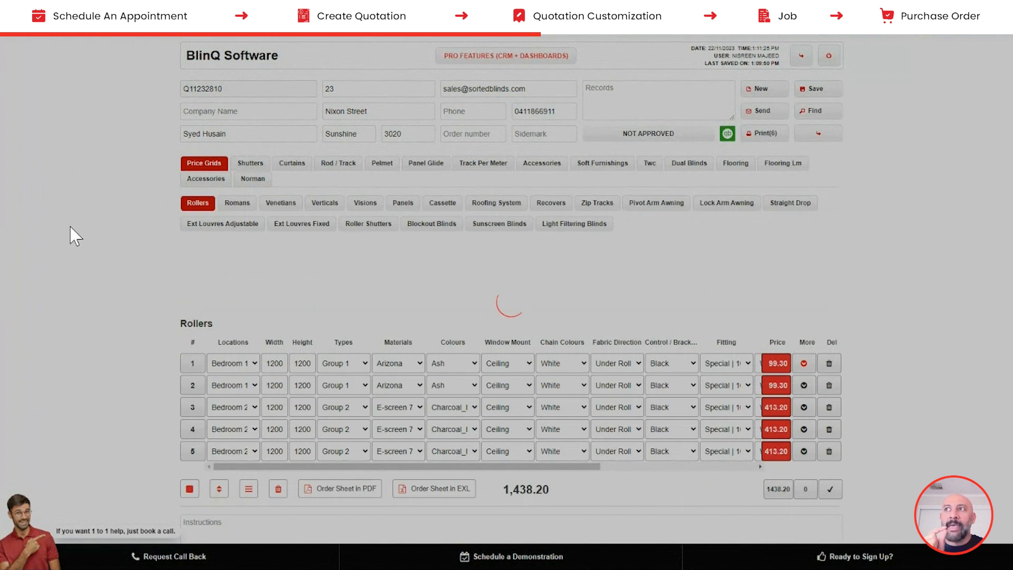
{"action": "scroll", "coordinate": [84, 243], "scroll_direction": "down", "scroll_amount": 1}
{"action": "scroll", "coordinate": [87, 250], "scroll_direction": "down", "scroll_amount": 4}
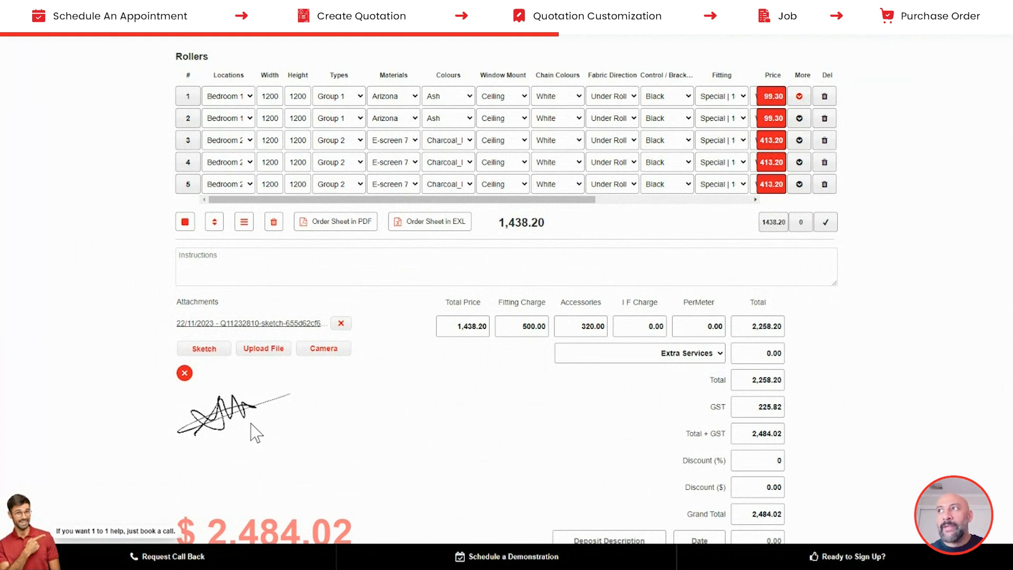
{"action": "scroll", "coordinate": [515, 448], "scroll_direction": "down", "scroll_amount": 1}
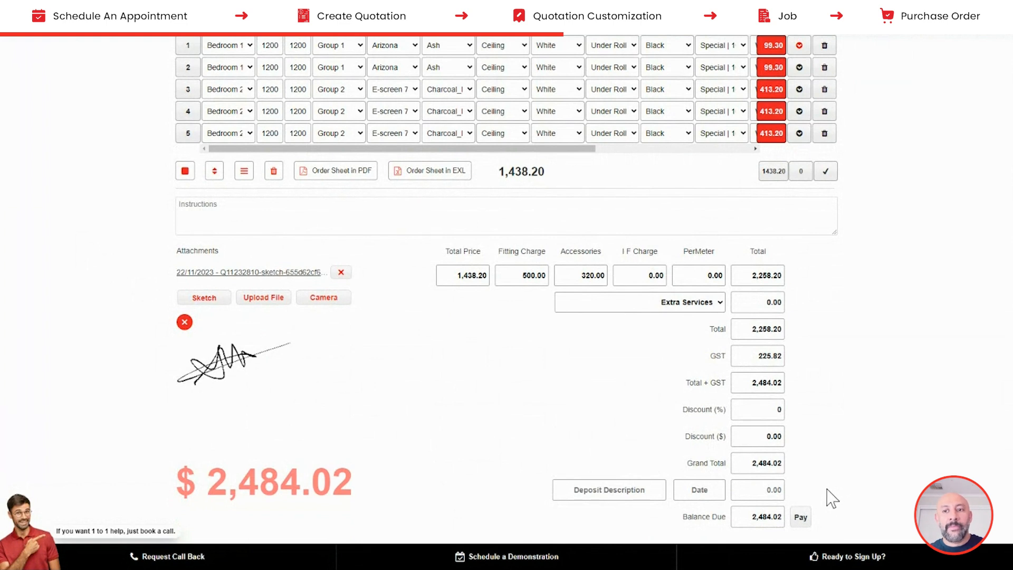
{"action": "scroll", "coordinate": [828, 497], "scroll_direction": "up", "scroll_amount": 1}
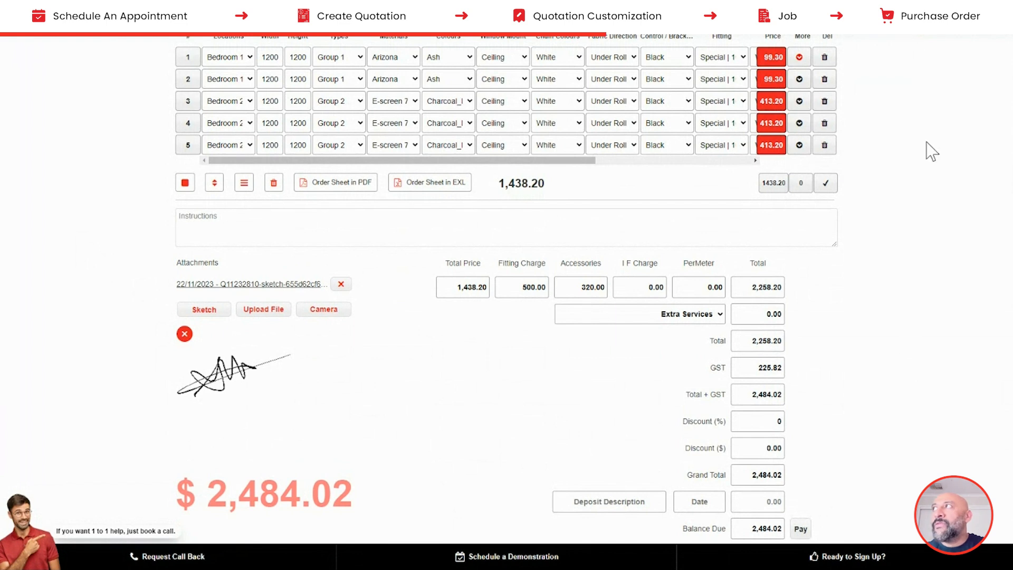
{"action": "scroll", "coordinate": [926, 150], "scroll_direction": "up", "scroll_amount": 2}
- Circle the 500.00 Fitting Charge with the annotation pen, then expand roller line 1's extra details
{"action": "left_click", "coordinate": [891, 26]}
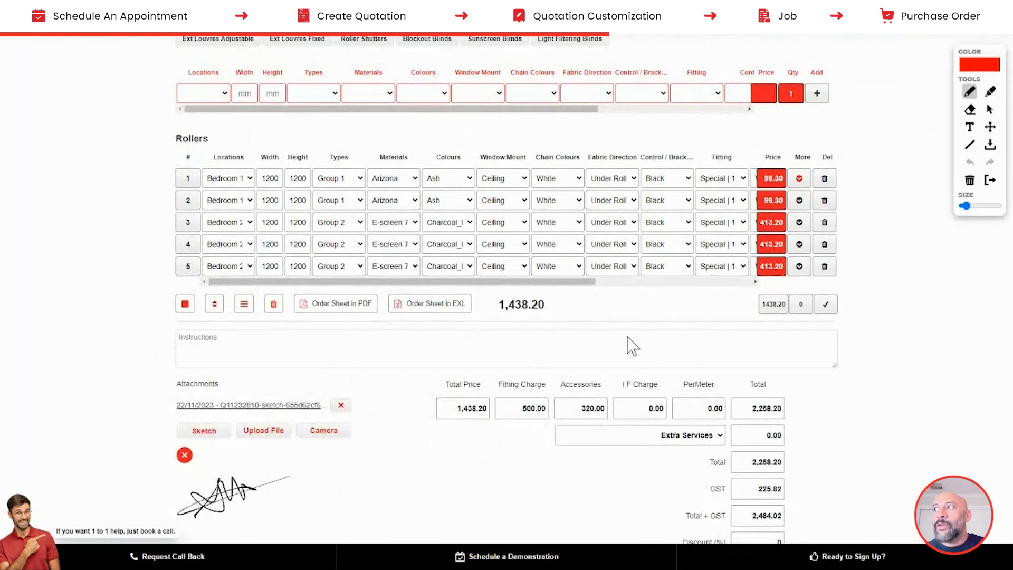
{"action": "mouse_move", "coordinate": [546, 373]}
{"action": "left_mouse_down"}
{"action": "mouse_move", "coordinate": [521, 373]}
{"action": "mouse_move", "coordinate": [491, 403]}
{"action": "mouse_move", "coordinate": [528, 436]}
{"action": "mouse_move", "coordinate": [554, 398]}
{"action": "mouse_move", "coordinate": [548, 371]}
{"action": "left_mouse_up"}
{"action": "scroll", "coordinate": [552, 394], "scroll_direction": "down", "scroll_amount": 1}
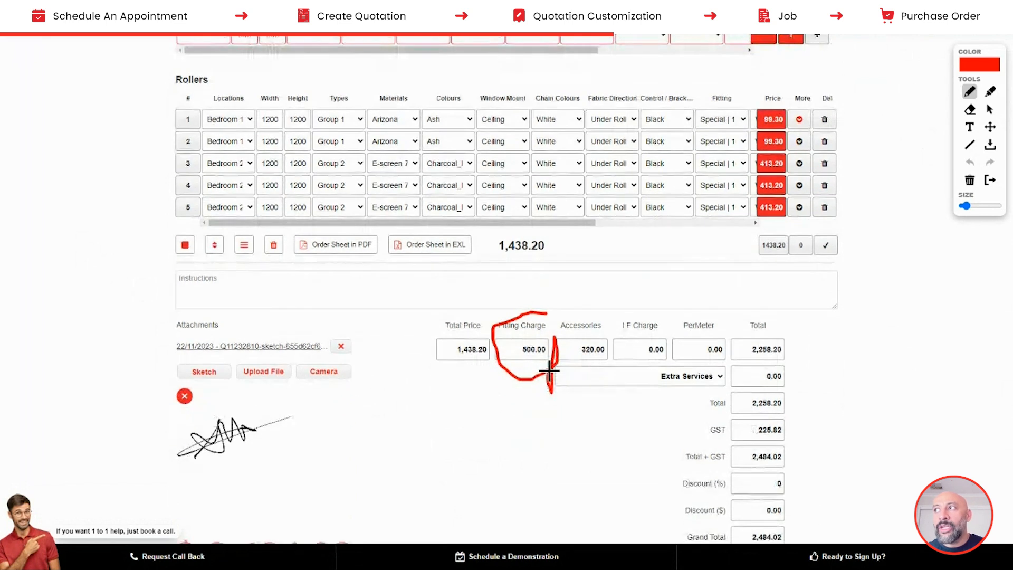
{"action": "left_click", "coordinate": [892, 30]}
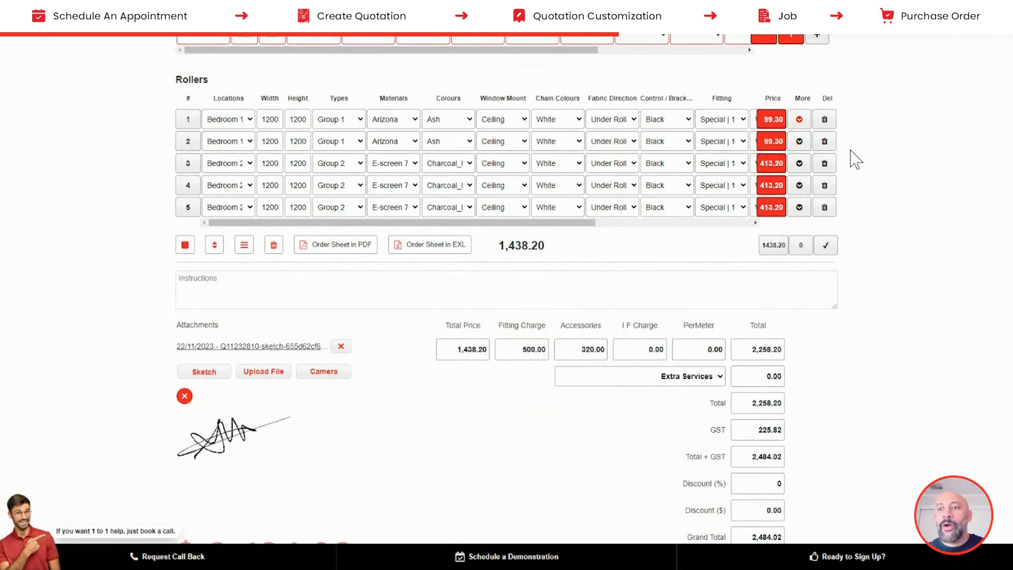
{"action": "left_click", "coordinate": [799, 120]}
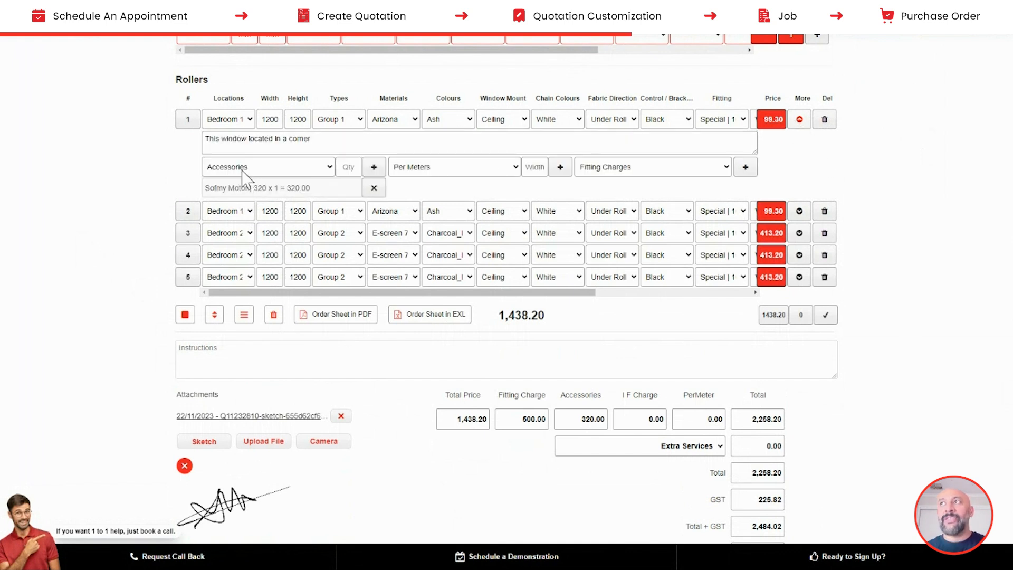
{"action": "left_click", "coordinate": [652, 173]}
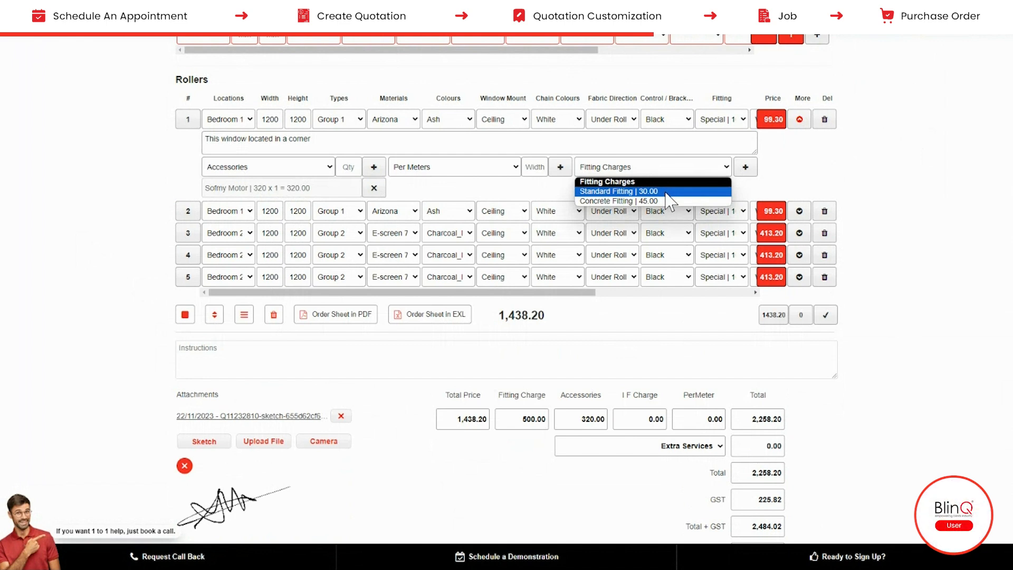
{"action": "left_click", "coordinate": [898, 185]}
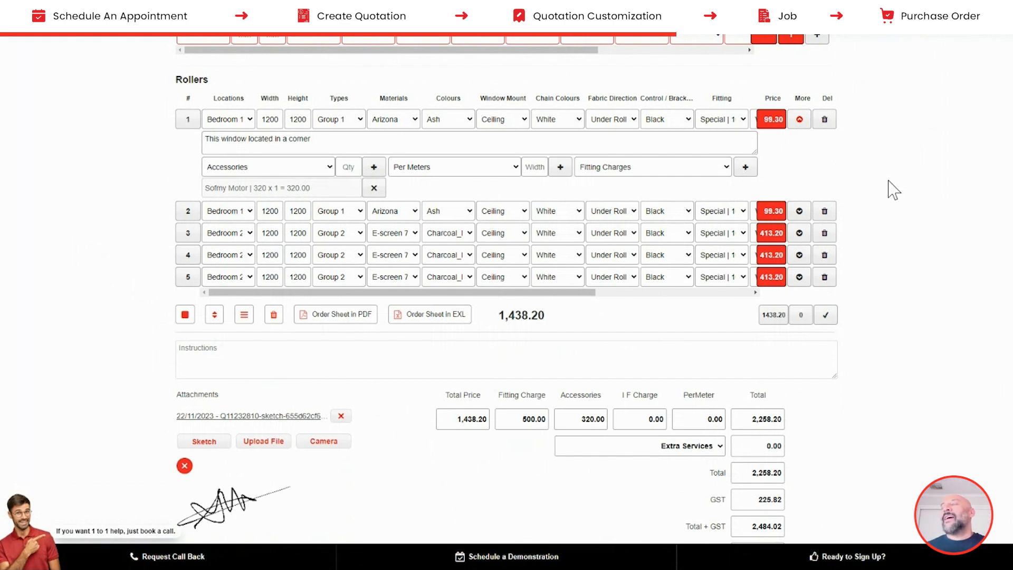
{"action": "scroll", "coordinate": [943, 94], "scroll_direction": "up", "scroll_amount": 5}
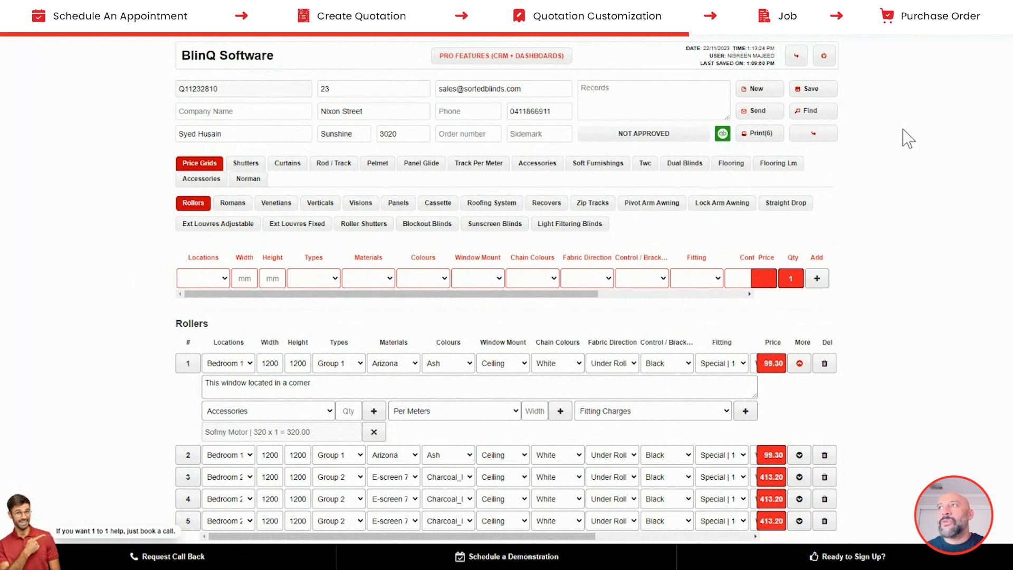
- Save the quote, switch it from Not Approved to Approved, and go back to the customer's page
{"action": "left_click", "coordinate": [809, 94]}
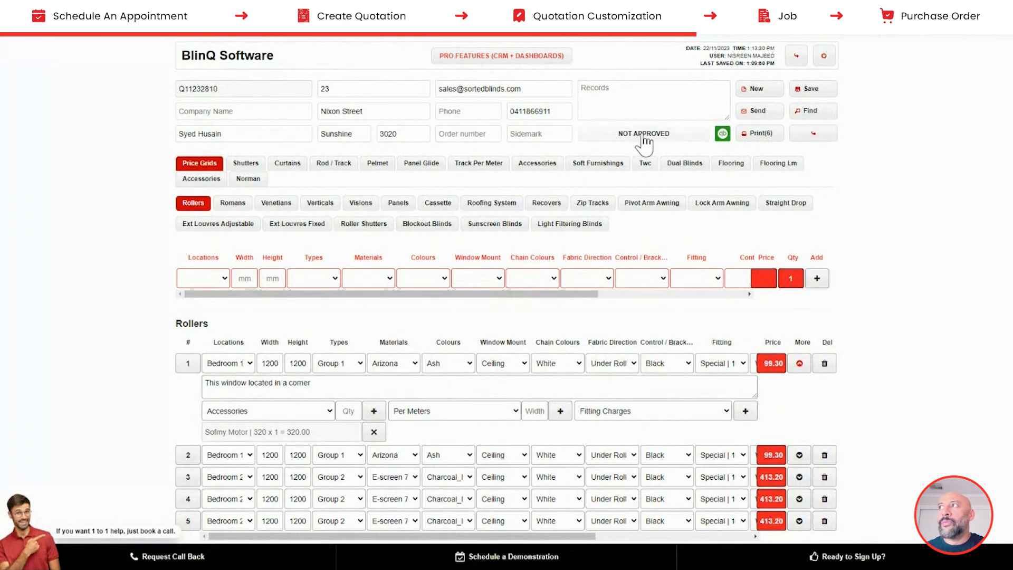
{"action": "left_click", "coordinate": [642, 138]}
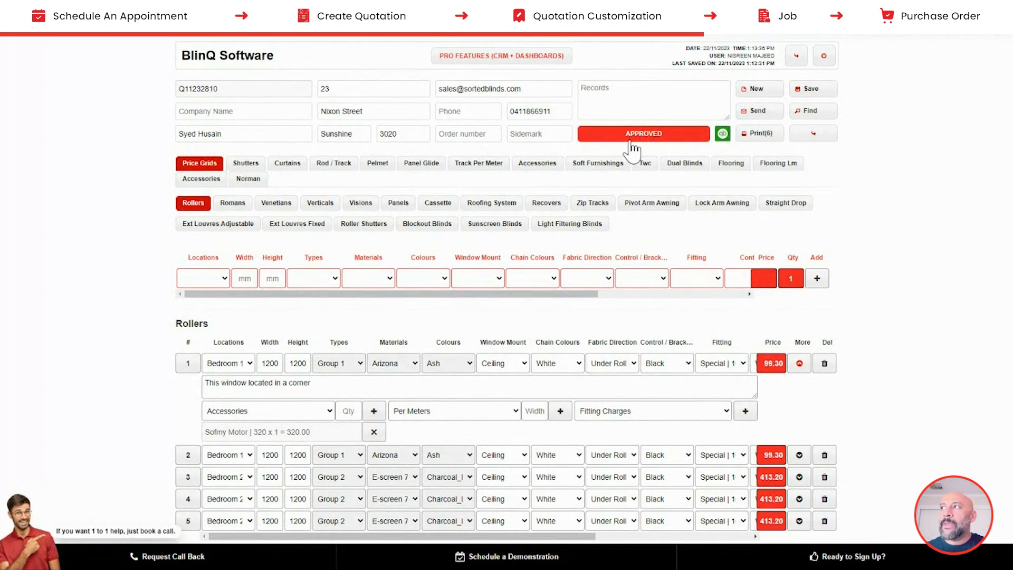
{"action": "left_click_drag", "start_coordinate": [219, 93], "coordinate": [168, 97]}
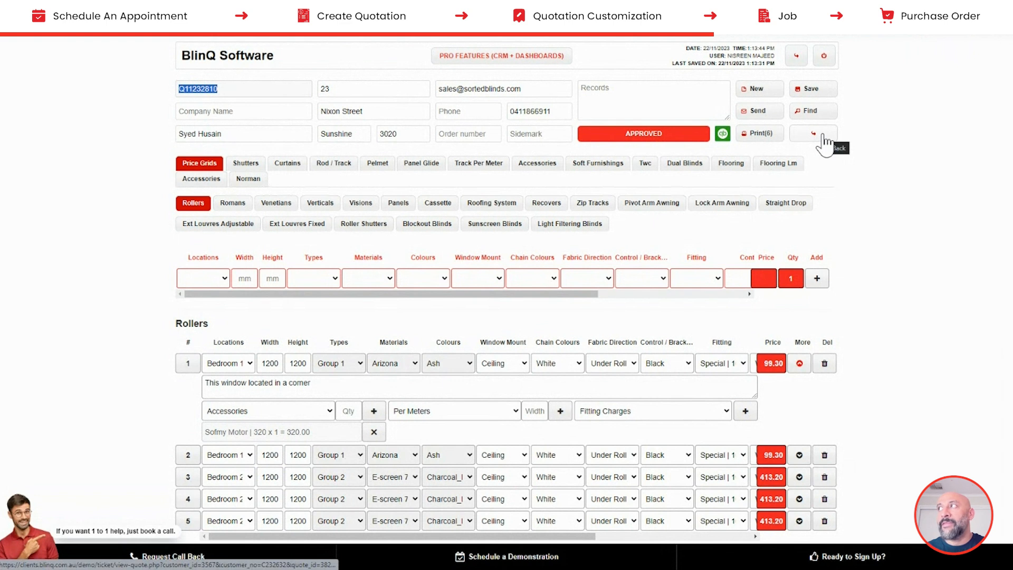
{"action": "left_click", "coordinate": [822, 135]}
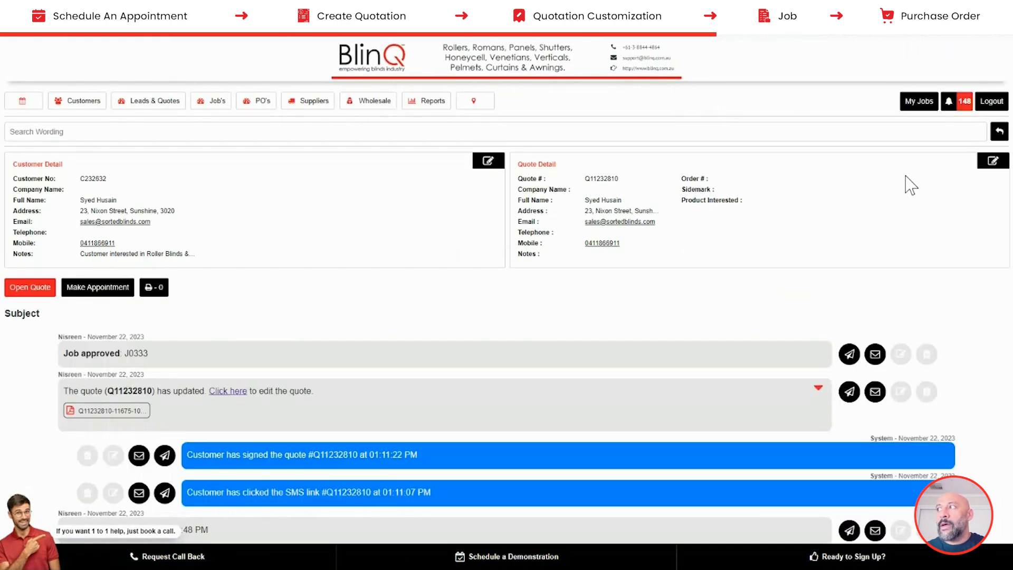
- Expand the quote-created, greeting message and quote-updated entries in the activity history
{"action": "scroll", "coordinate": [1011, 201], "scroll_direction": "down", "scroll_amount": 4}
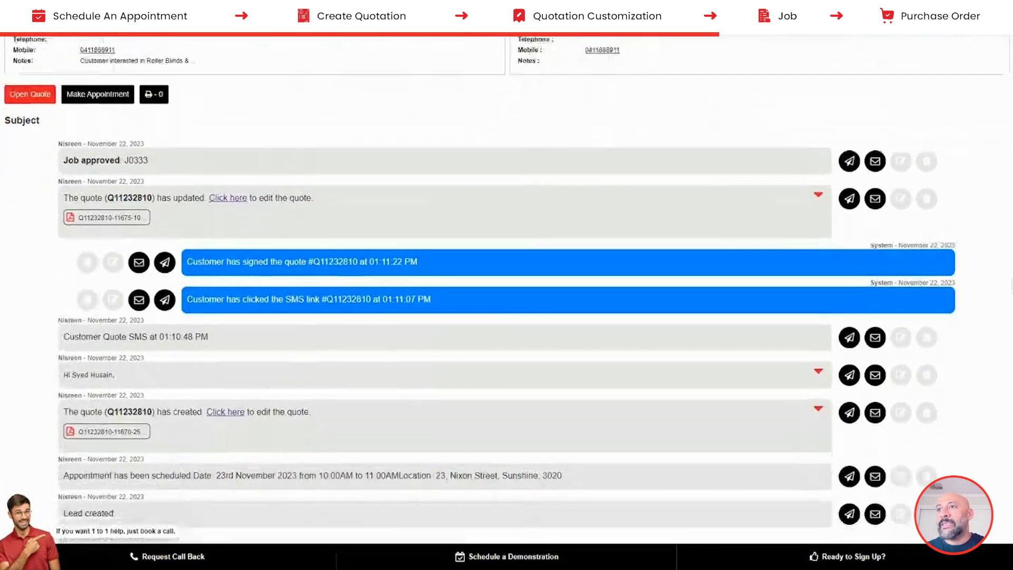
{"action": "scroll", "coordinate": [1007, 322], "scroll_direction": "down", "scroll_amount": 2}
{"action": "scroll", "coordinate": [1002, 311], "scroll_direction": "up", "scroll_amount": 1}
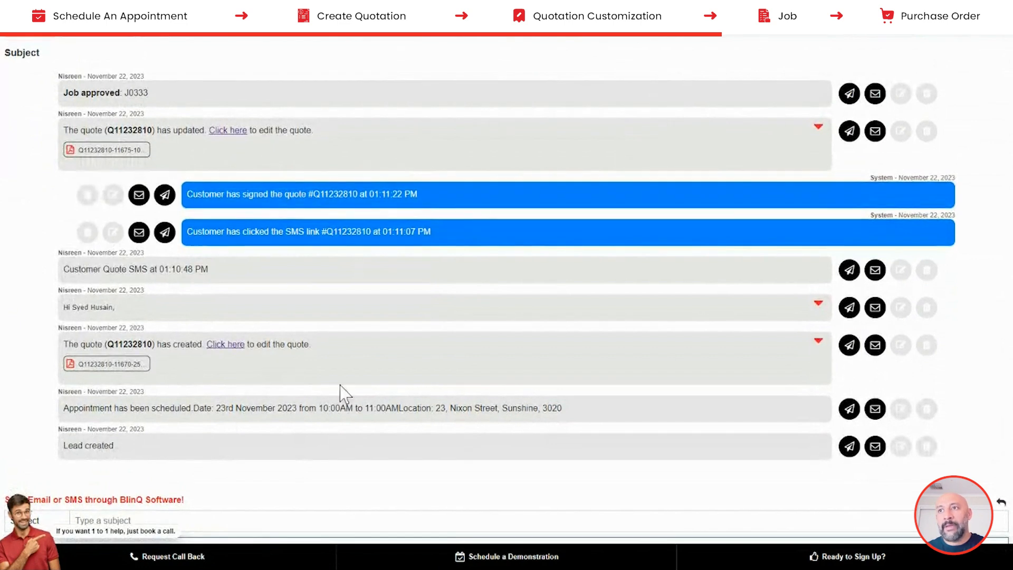
{"action": "left_click_drag", "start_coordinate": [70, 448], "coordinate": [169, 409]}
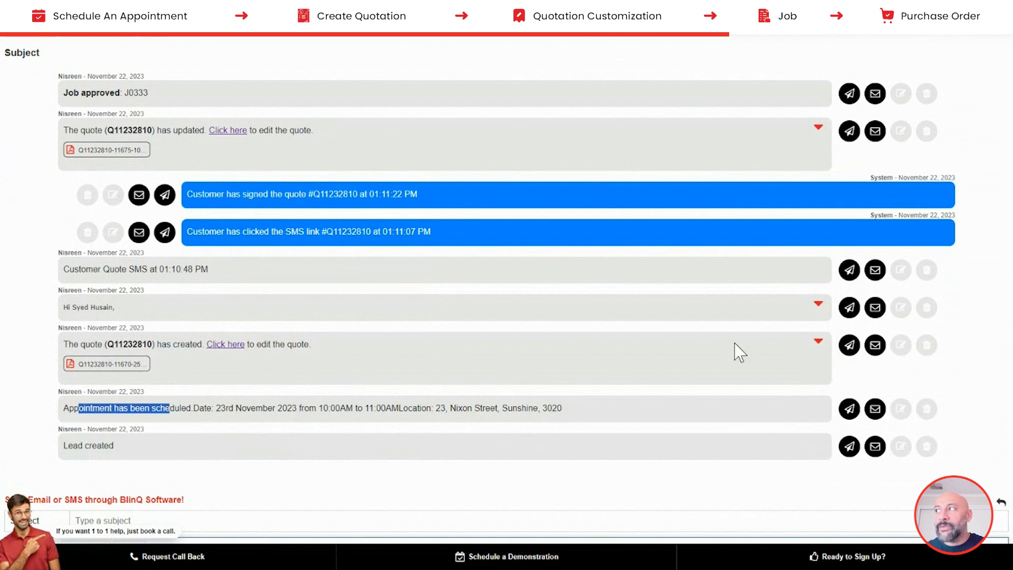
{"action": "left_click", "coordinate": [818, 341]}
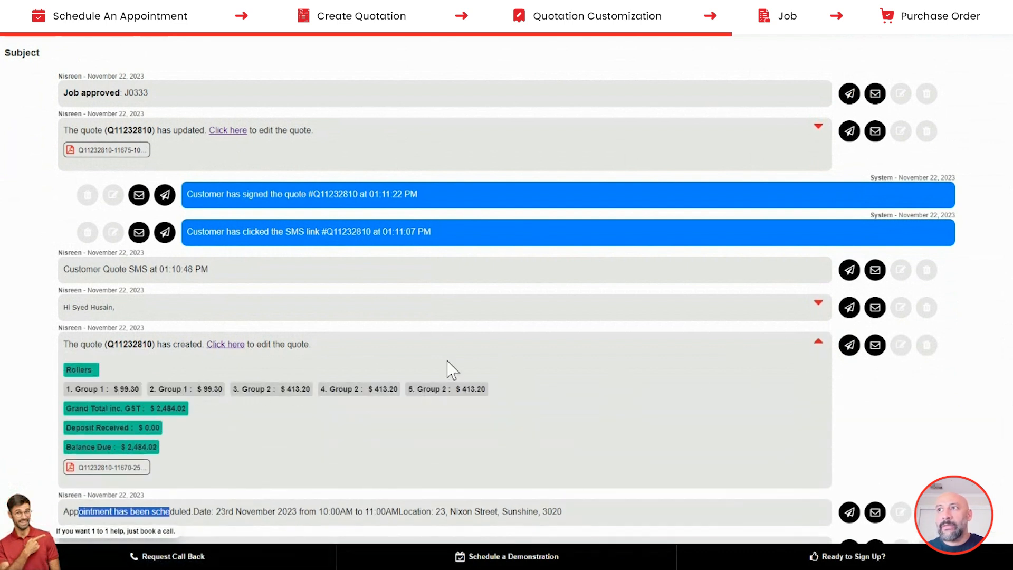
{"action": "left_click", "coordinate": [817, 304]}
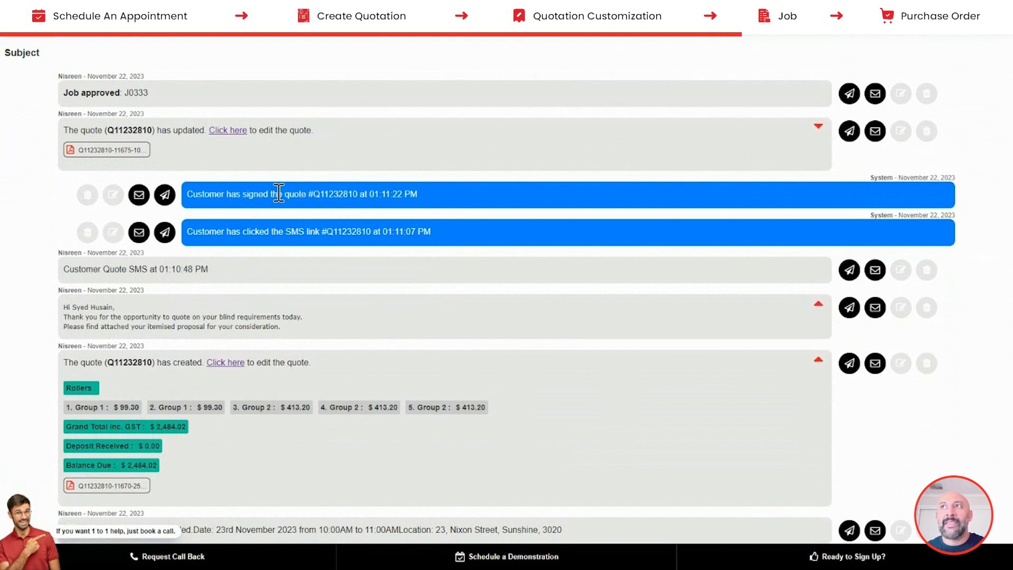
{"action": "left_click", "coordinate": [818, 128]}
- Review the job-approved history entry and go to the Jobs list
{"action": "scroll", "coordinate": [226, 232], "scroll_direction": "up", "scroll_amount": 2}
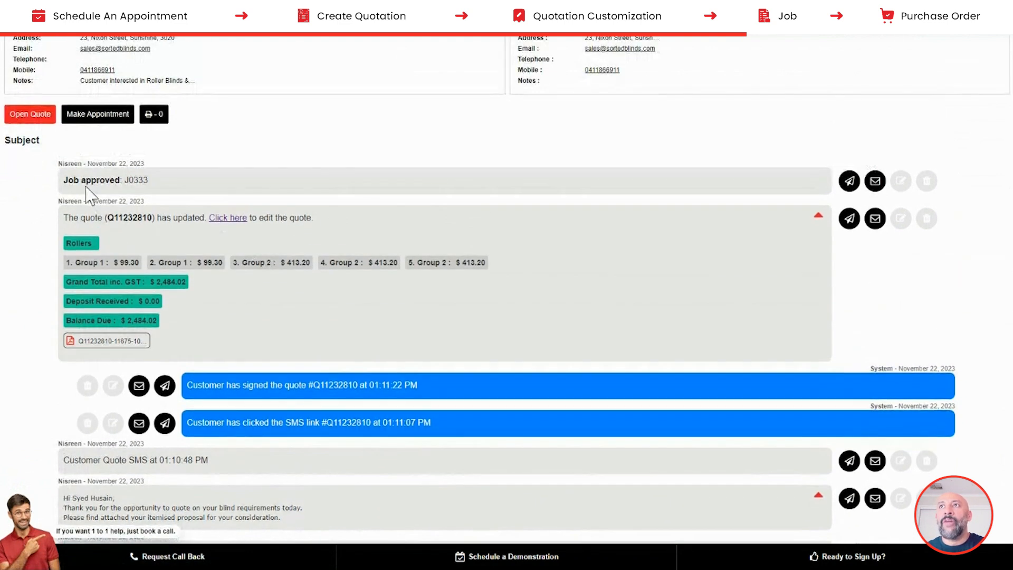
{"action": "left_click_drag", "start_coordinate": [67, 179], "coordinate": [158, 185]}
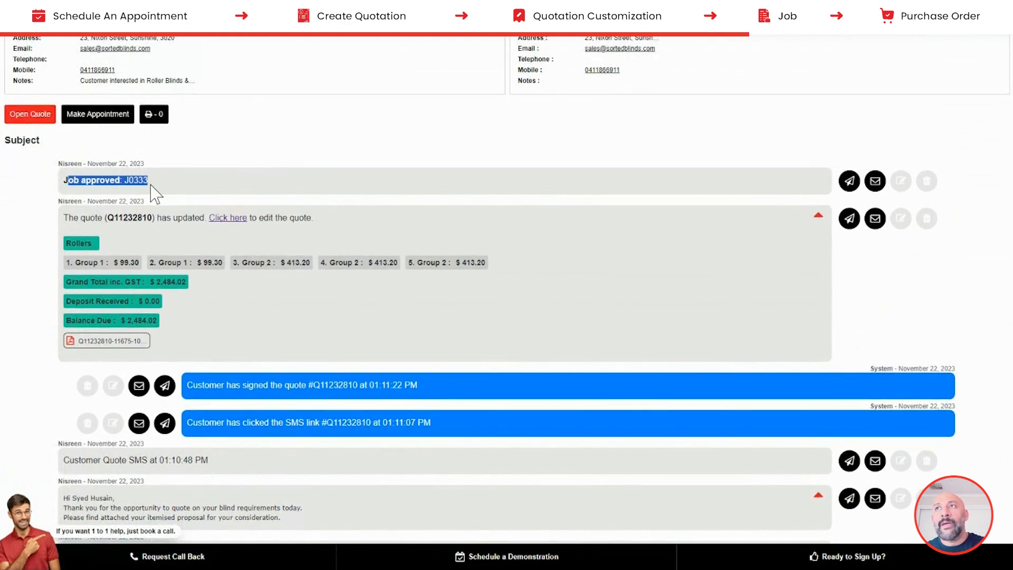
{"action": "scroll", "coordinate": [158, 186], "scroll_direction": "up", "scroll_amount": 3}
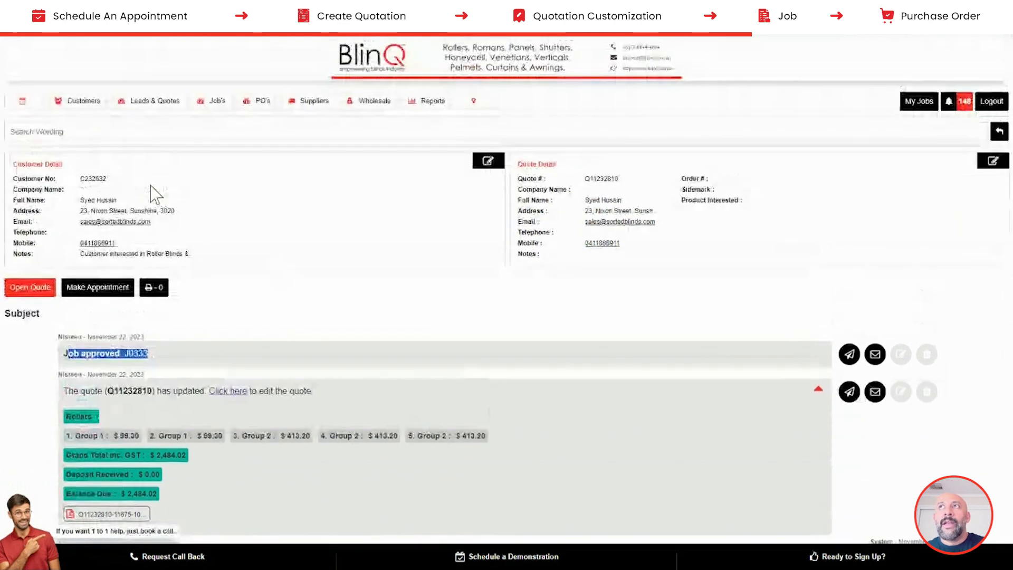
{"action": "left_click", "coordinate": [209, 106]}
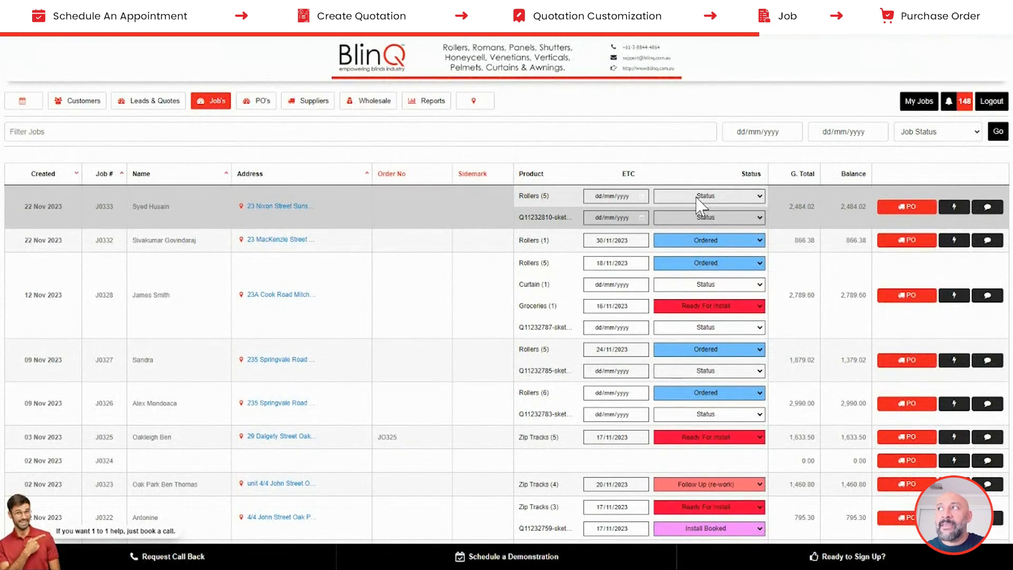
- Set the Rollers job status to Ordered with an ETC date of 28/11/2023
{"action": "left_click", "coordinate": [699, 198]}
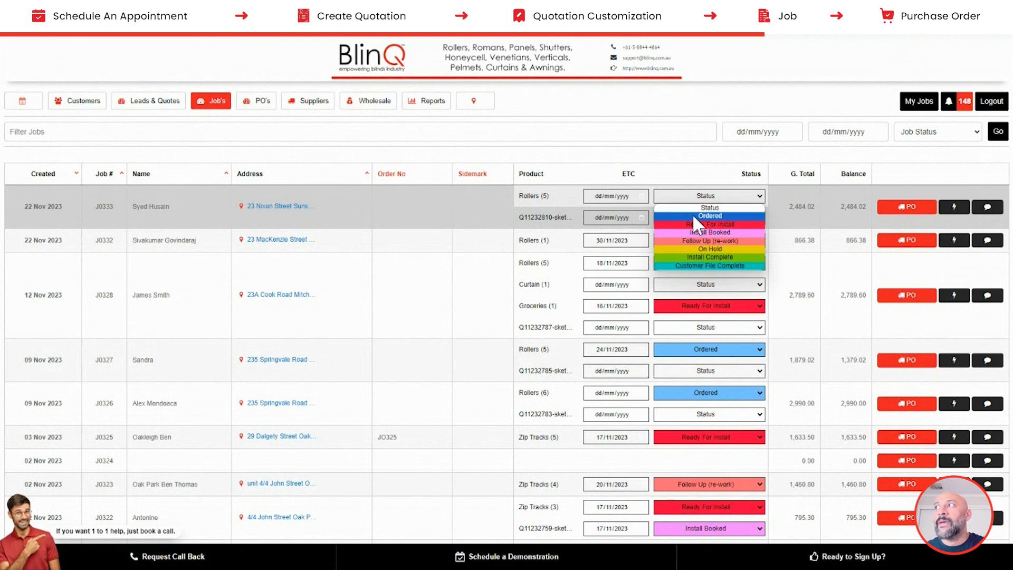
{"action": "left_click", "coordinate": [692, 214]}
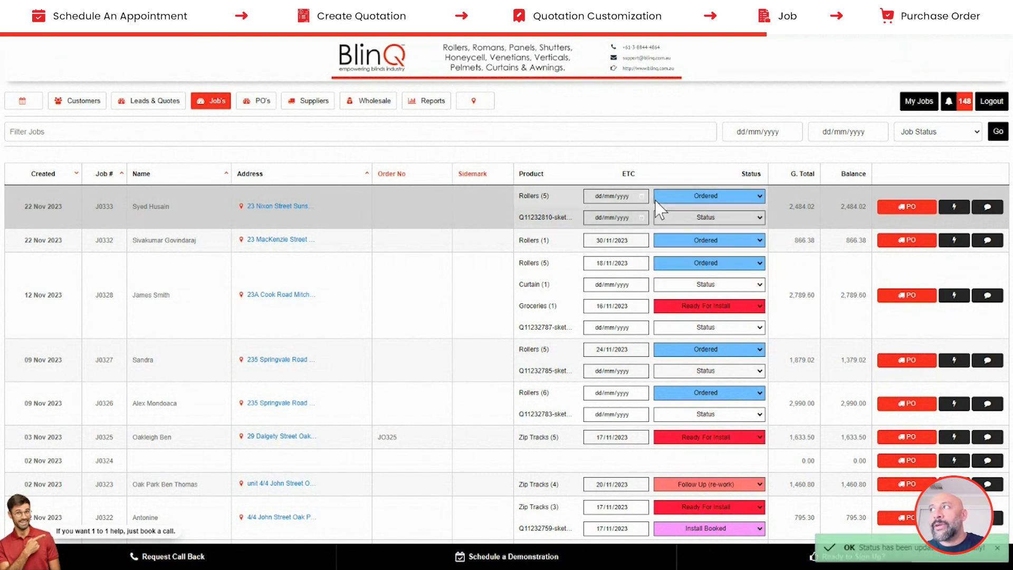
{"action": "left_click", "coordinate": [641, 198]}
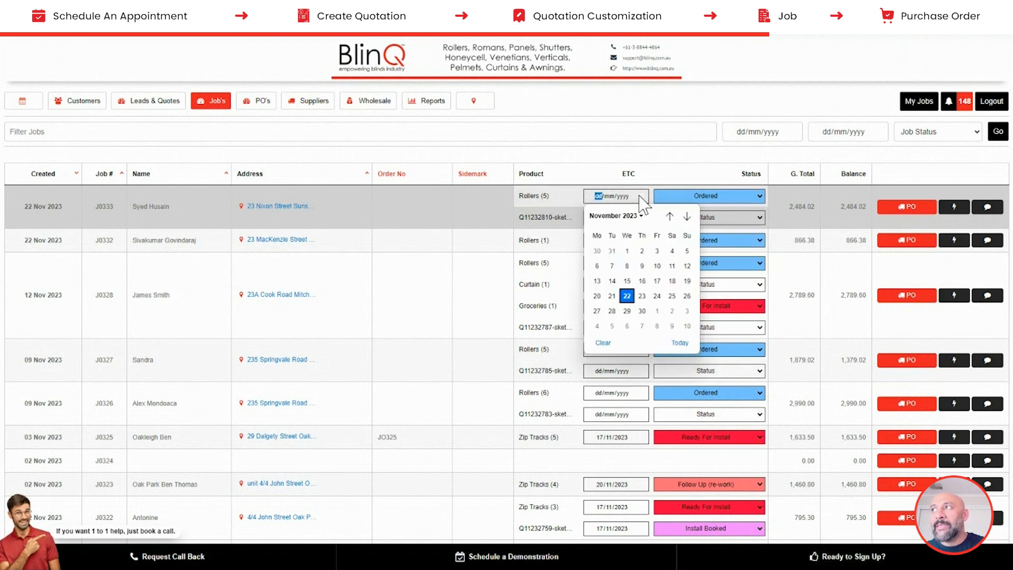
{"action": "left_click", "coordinate": [612, 311]}
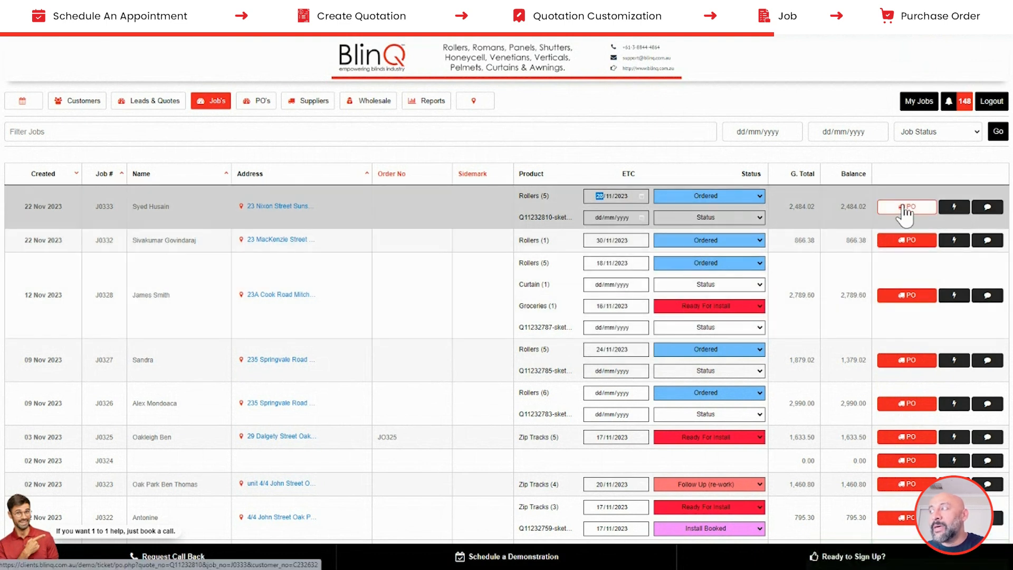
{"action": "left_click", "coordinate": [905, 208]}
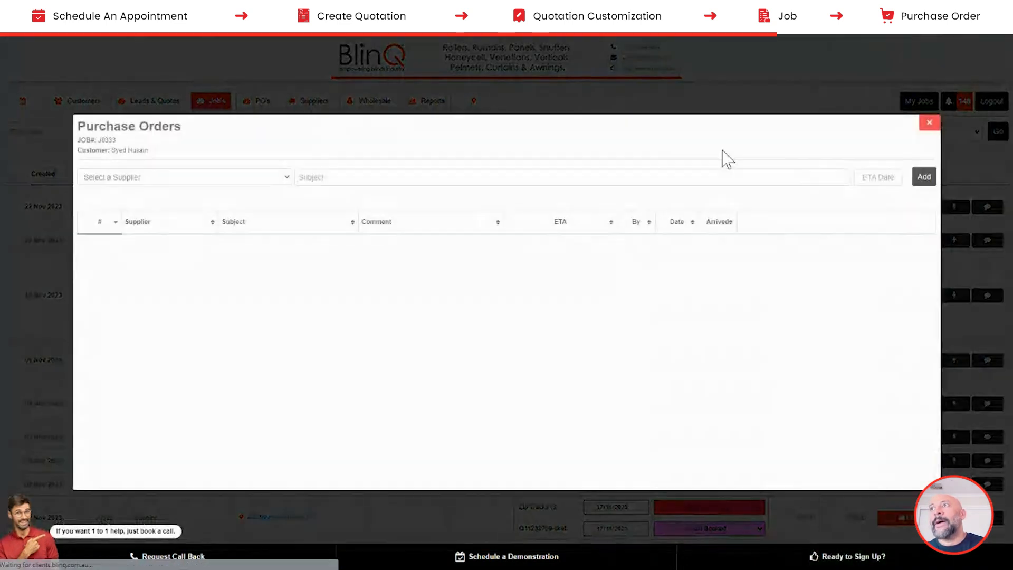
- Choose ABS Wholesaler as the supplier, then close and reopen the job's purchase orders window
{"action": "left_click", "coordinate": [188, 178]}
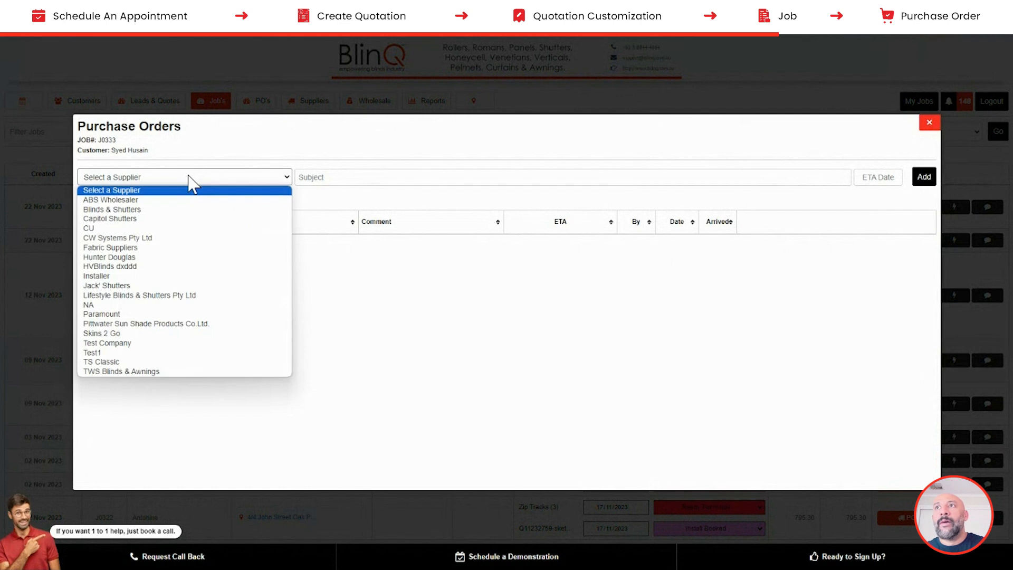
{"action": "left_click", "coordinate": [151, 201]}
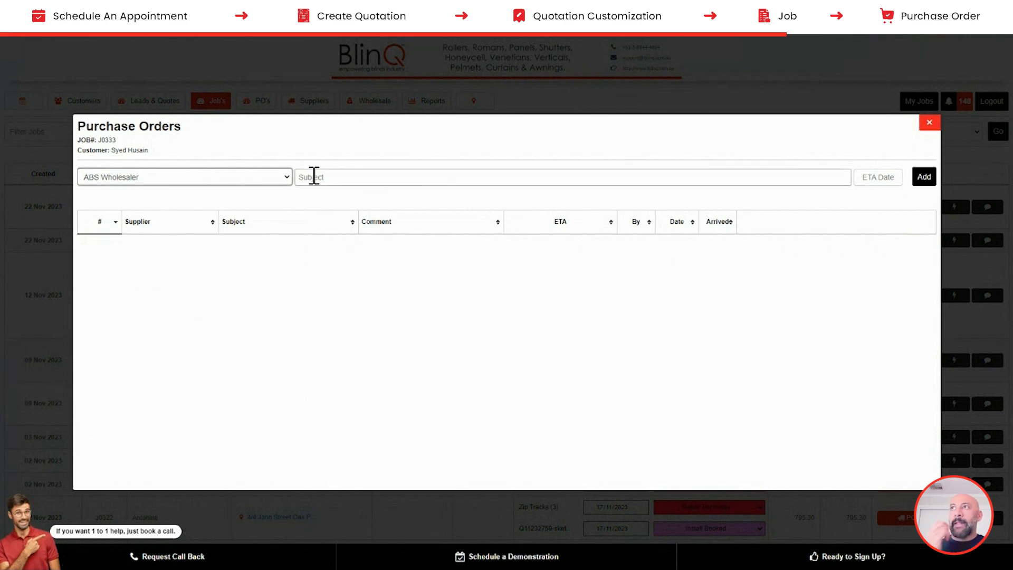
{"action": "left_click", "coordinate": [928, 123]}
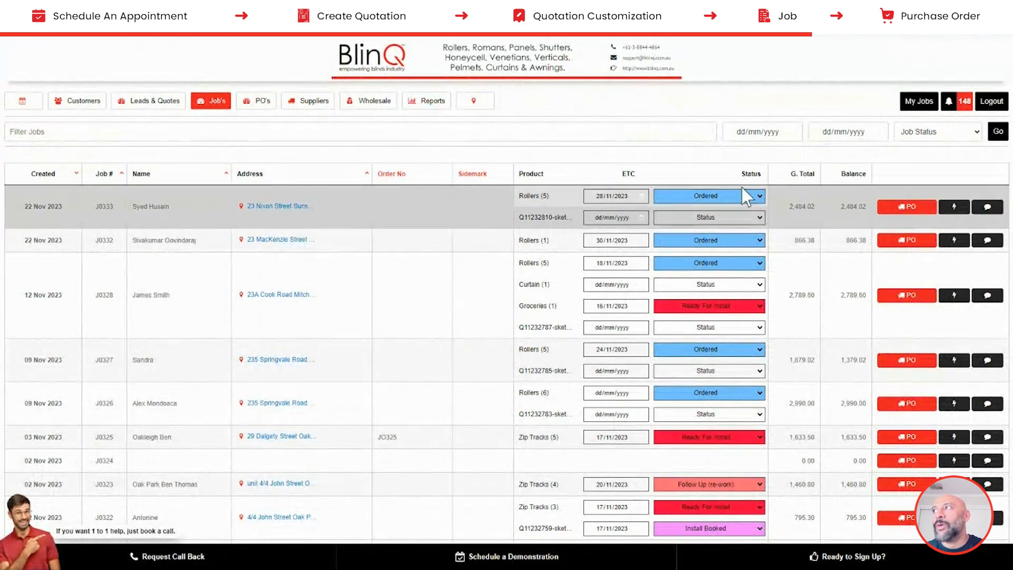
{"action": "left_click", "coordinate": [915, 207]}
- Fill in an ABS Wholesaler purchase order with a Roller Blinds subject and ETA 28/11/2023, and add it
{"action": "left_click", "coordinate": [134, 179]}
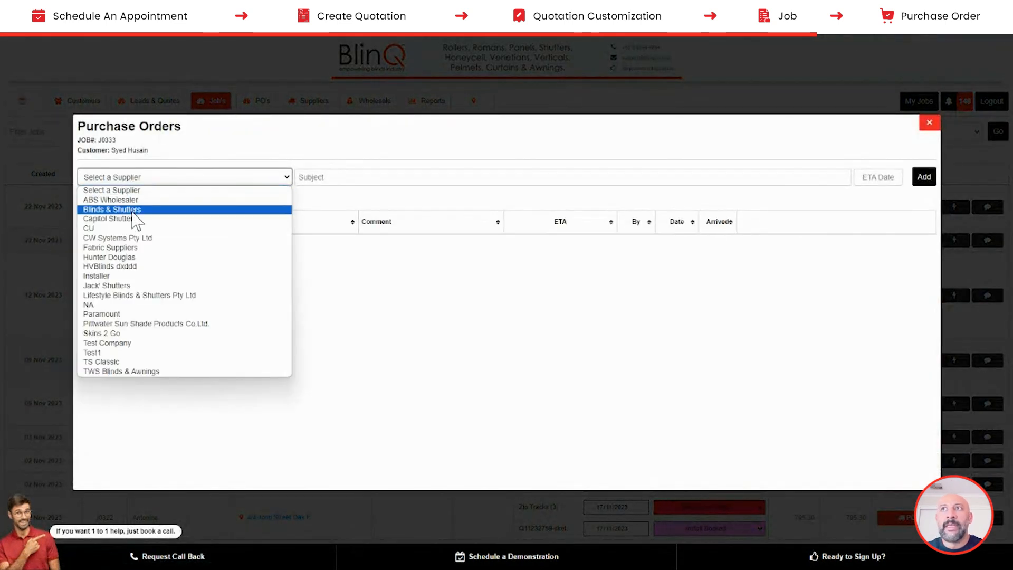
{"action": "left_click", "coordinate": [132, 199]}
{"action": "left_click", "coordinate": [331, 176]}
{"action": "type", "text": "Roller Blinds"}
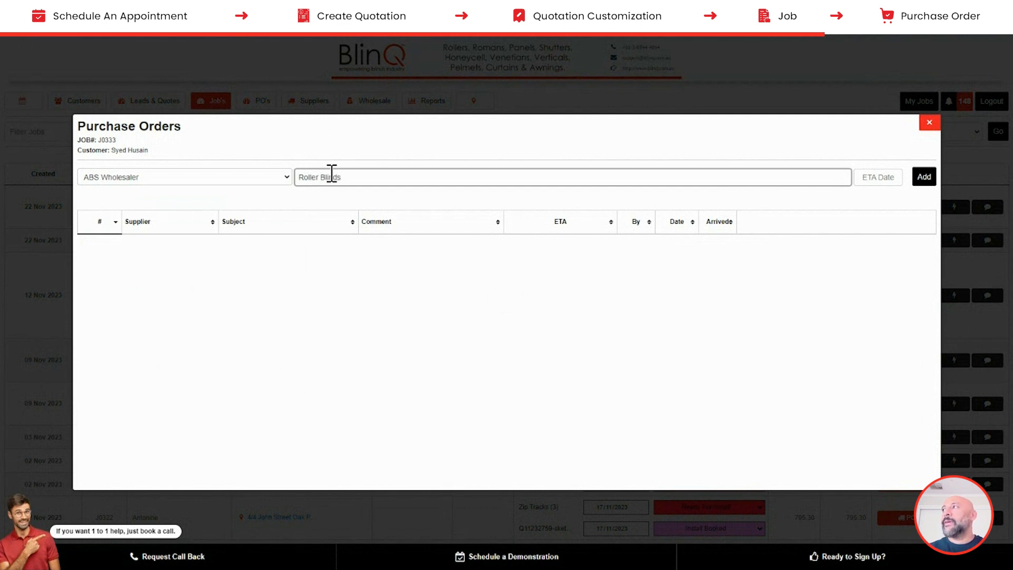
{"action": "left_click", "coordinate": [874, 177]}
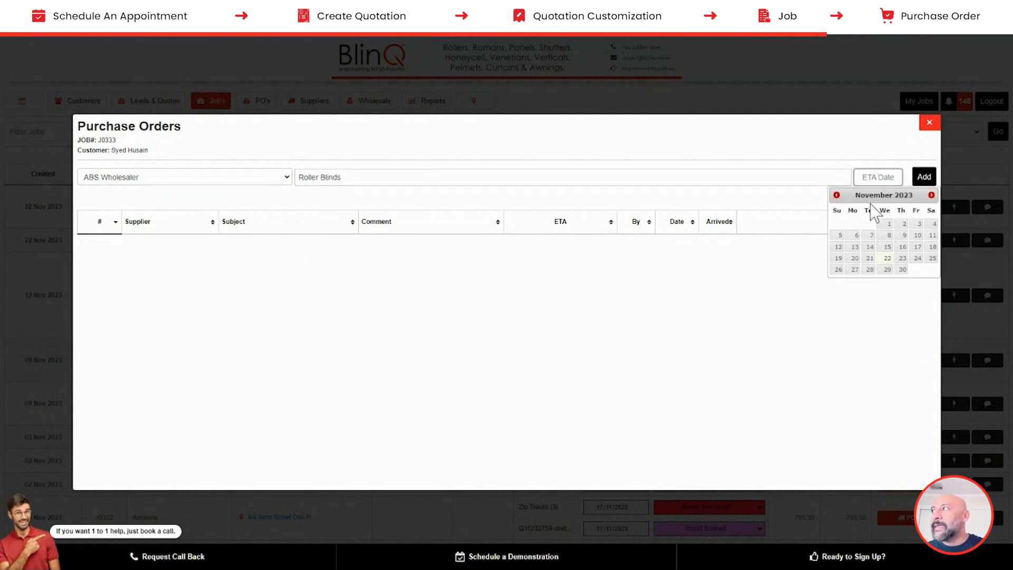
{"action": "left_click", "coordinate": [865, 270]}
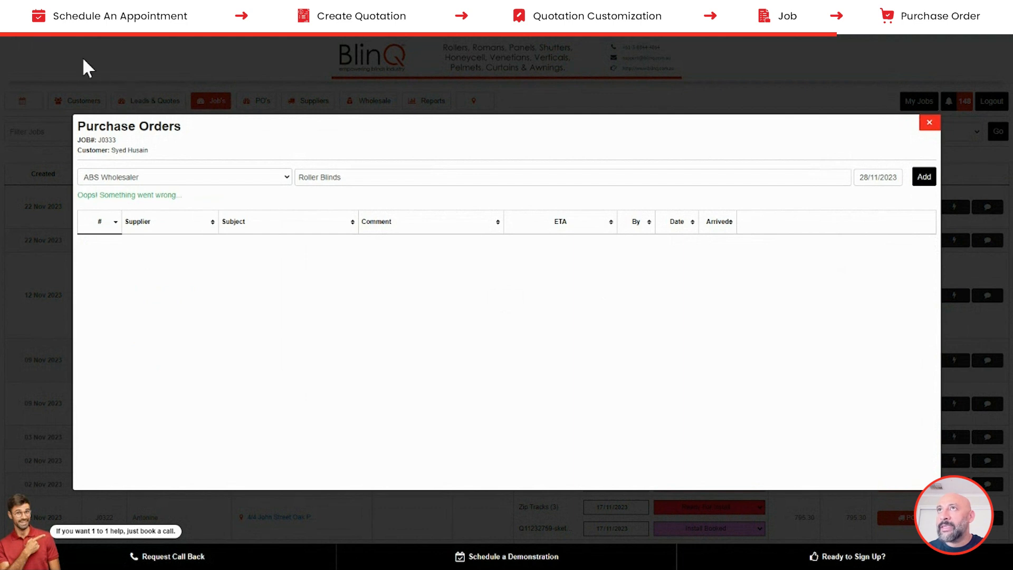
{"action": "left_click", "coordinate": [45, 28]}
{"action": "left_click", "coordinate": [348, 176]}
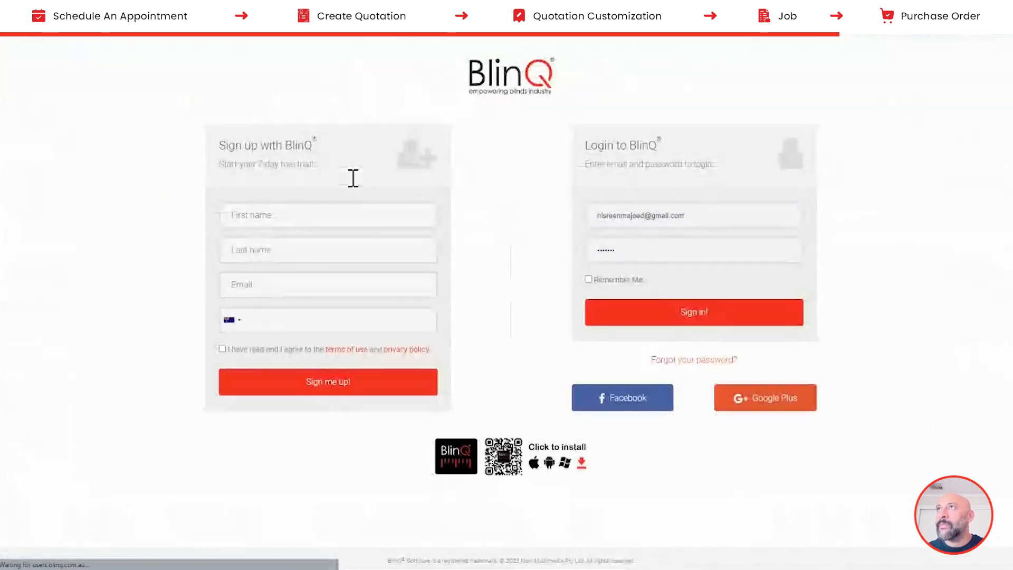
- Sign back in and open the purchase orders for the top job in the Jobs list
{"action": "left_click", "coordinate": [667, 316]}
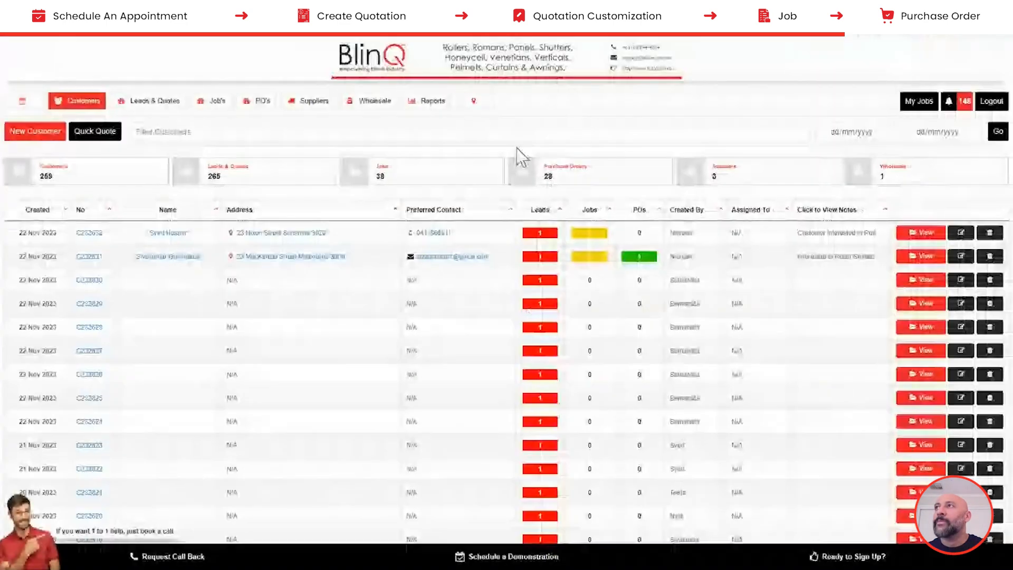
{"action": "left_click", "coordinate": [606, 176]}
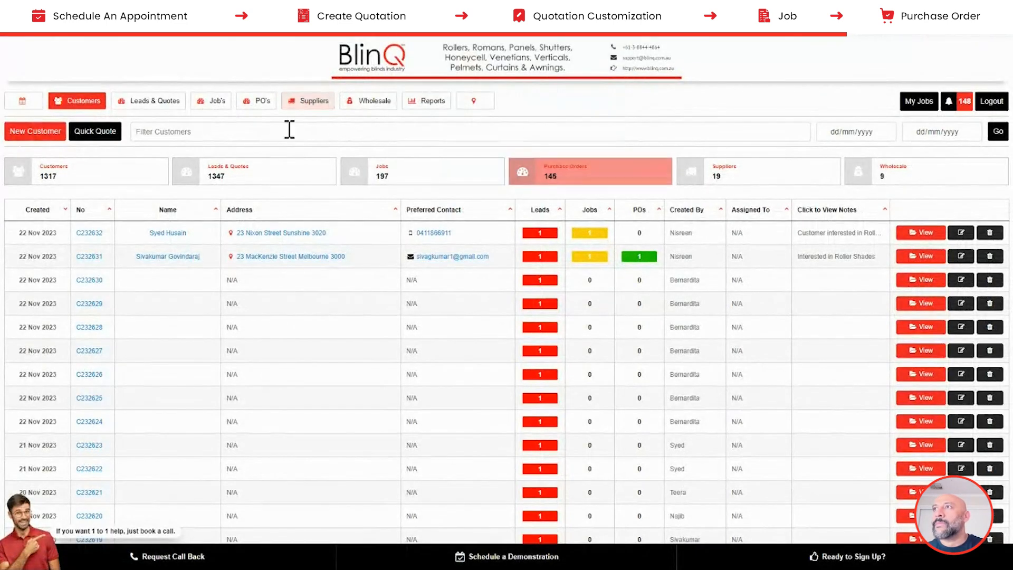
{"action": "left_click", "coordinate": [209, 104]}
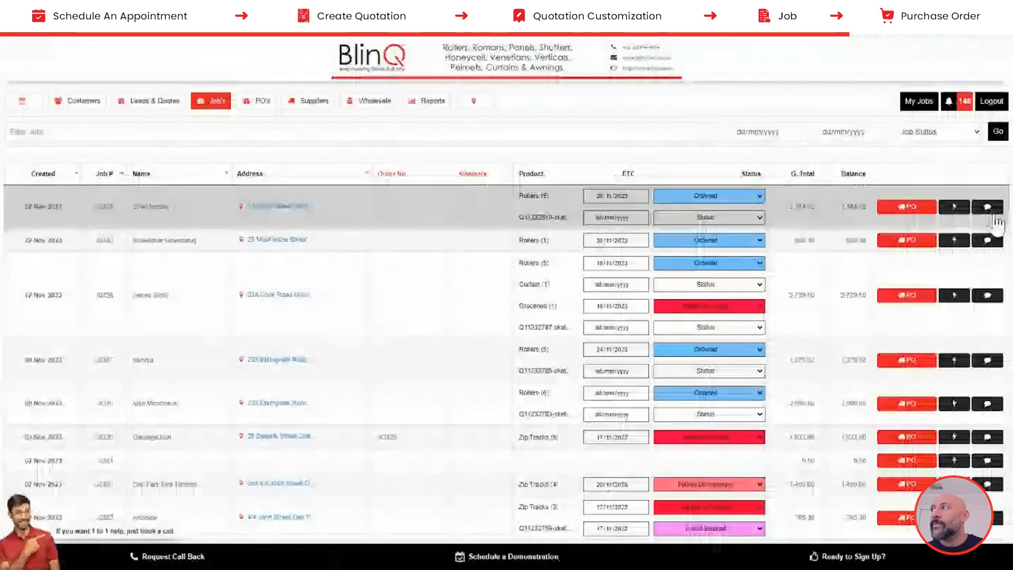
{"action": "left_click", "coordinate": [916, 210]}
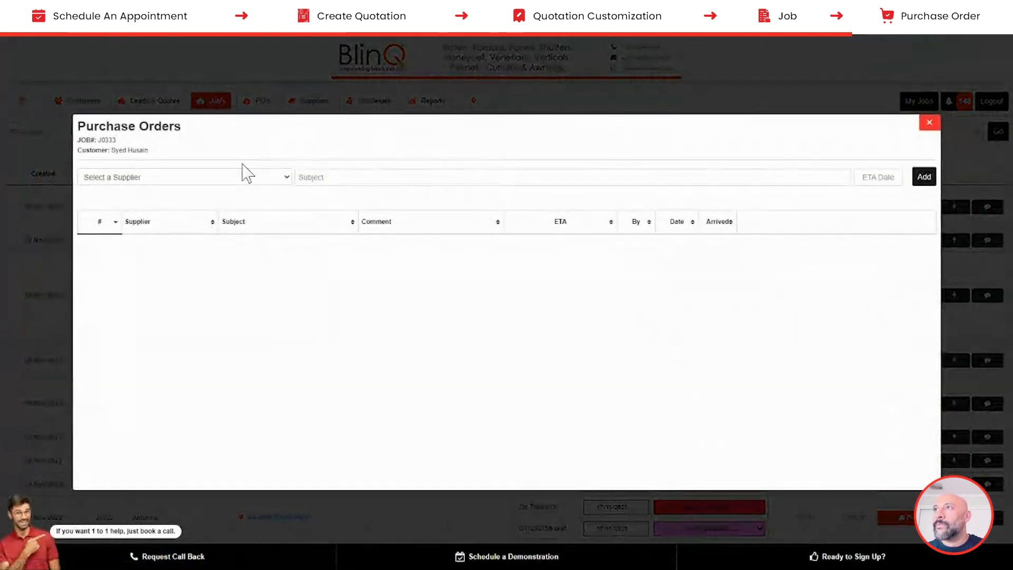
- Add a 'Roller Blinds' purchase order for ABS Wholesaler due 29/11/2023 and open its Rollers order sheet
{"action": "left_click", "coordinate": [227, 177]}
{"action": "left_click", "coordinate": [100, 200]}
{"action": "left_click", "coordinate": [338, 179]}
{"action": "type", "text": "Roller Blinds"}
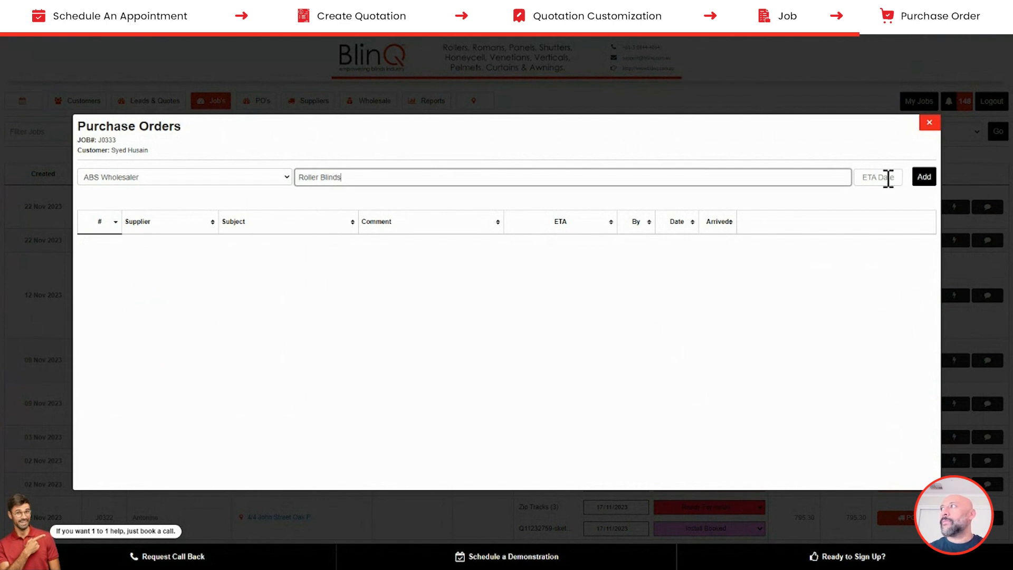
{"action": "left_click", "coordinate": [878, 177]}
{"action": "left_click", "coordinate": [885, 270]}
{"action": "left_click", "coordinate": [922, 179]}
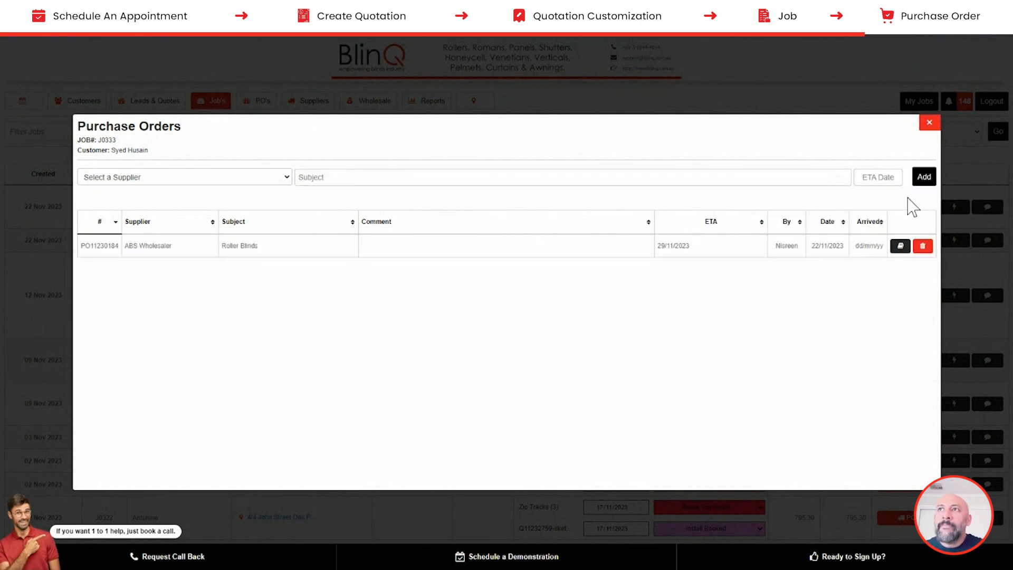
{"action": "left_click", "coordinate": [898, 247]}
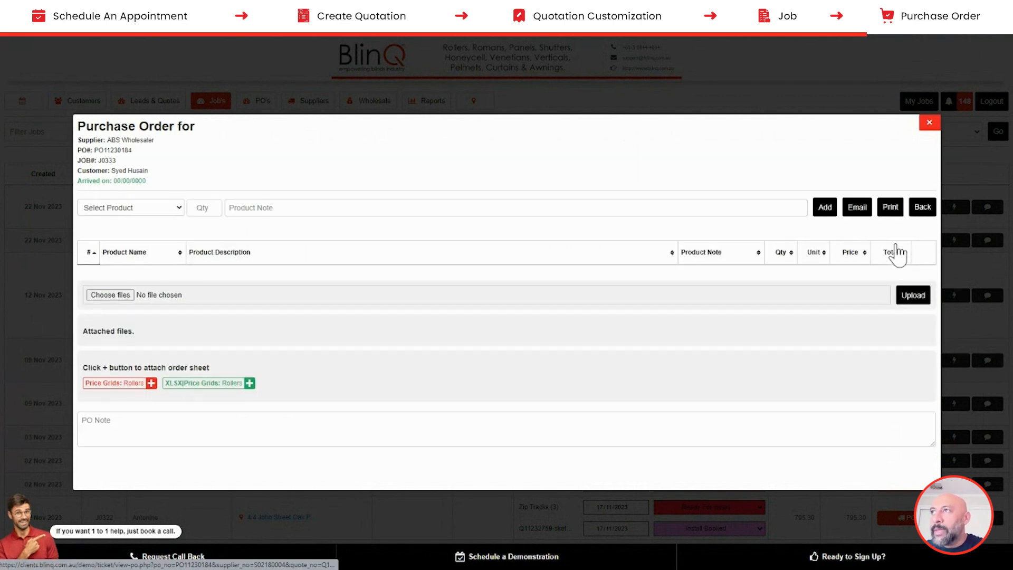
{"action": "left_click", "coordinate": [127, 384]}
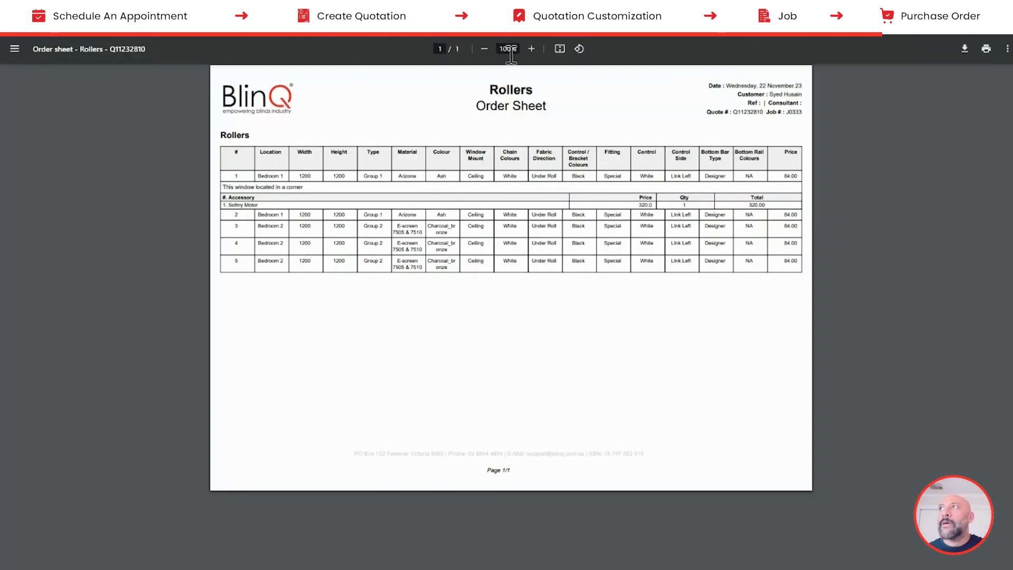
{"action": "left_click", "coordinate": [532, 49]}
{"action": "left_click", "coordinate": [532, 49]}
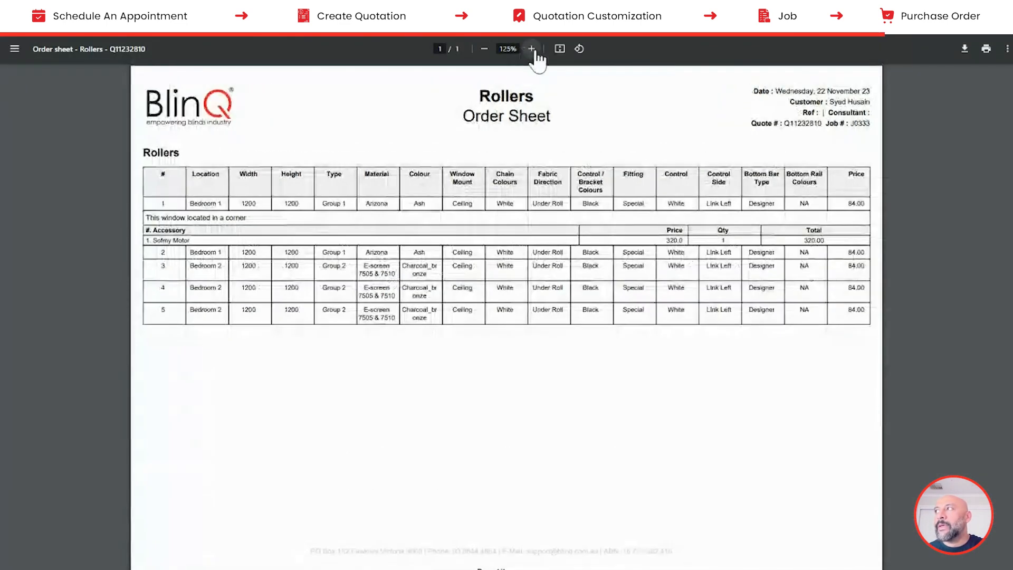
{"action": "left_click_drag", "start_coordinate": [823, 163], "coordinate": [860, 327]}
{"action": "left_click_drag", "start_coordinate": [872, 165], "coordinate": [788, 334]}
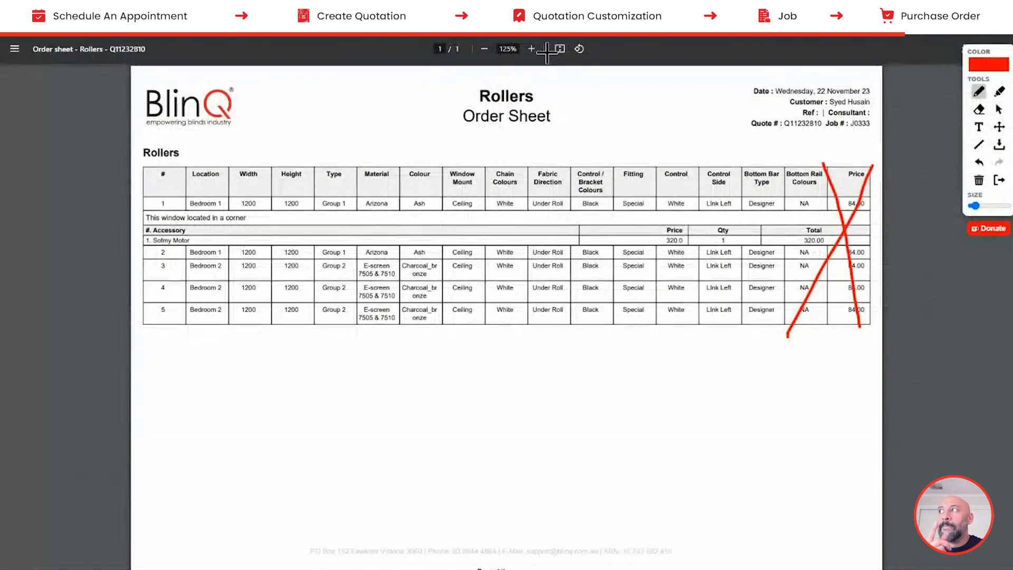
{"action": "left_click", "coordinate": [887, 28]}
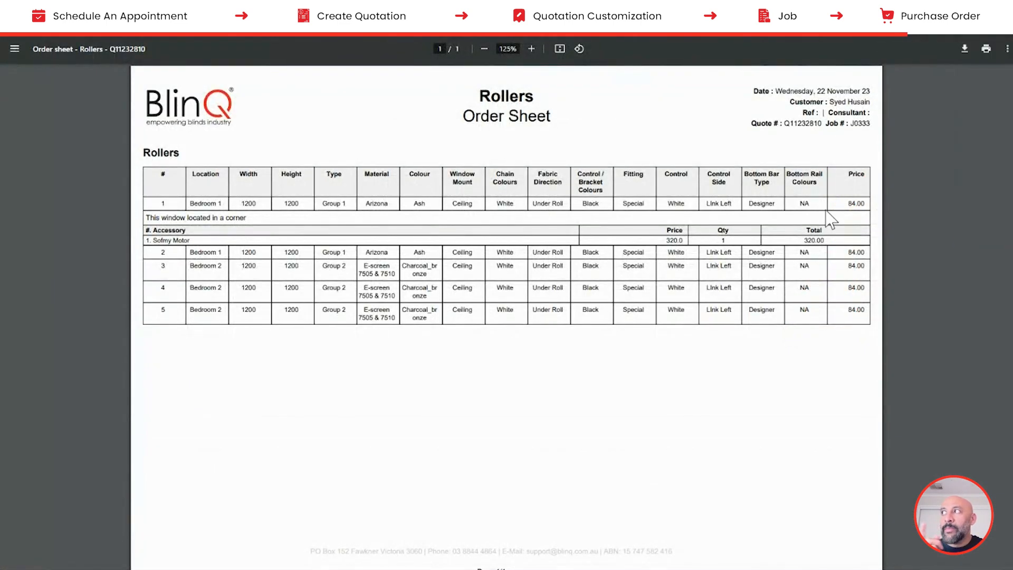
{"action": "double_click", "coordinate": [856, 204]}
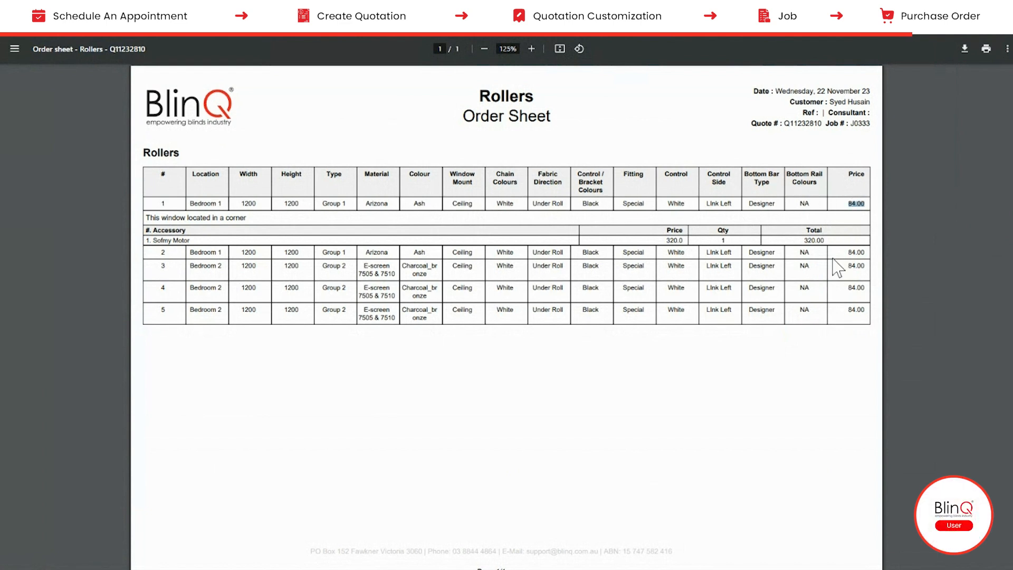
{"action": "double_click", "coordinate": [854, 310]}
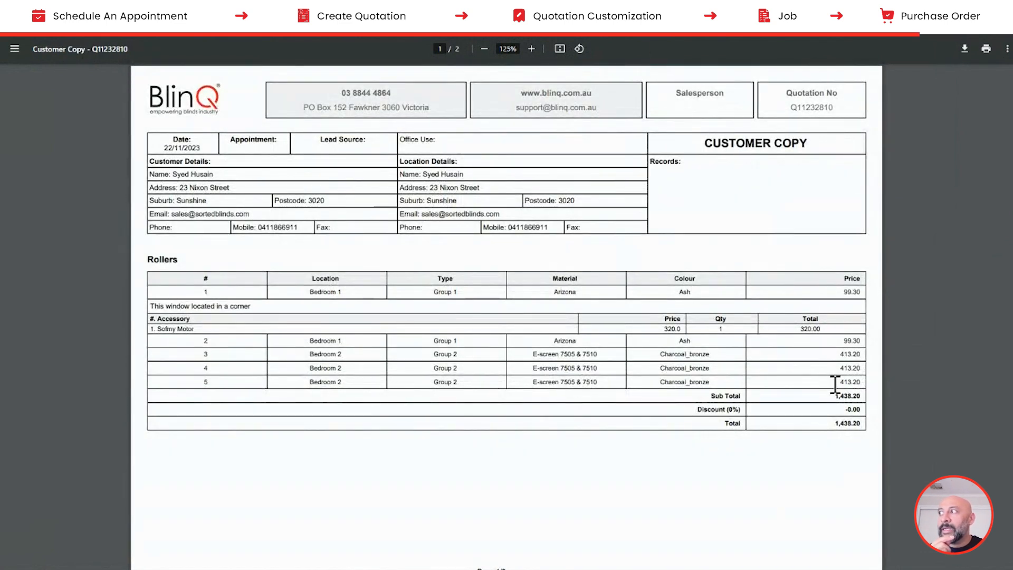
{"action": "left_click_drag", "start_coordinate": [834, 382], "coordinate": [870, 385]}
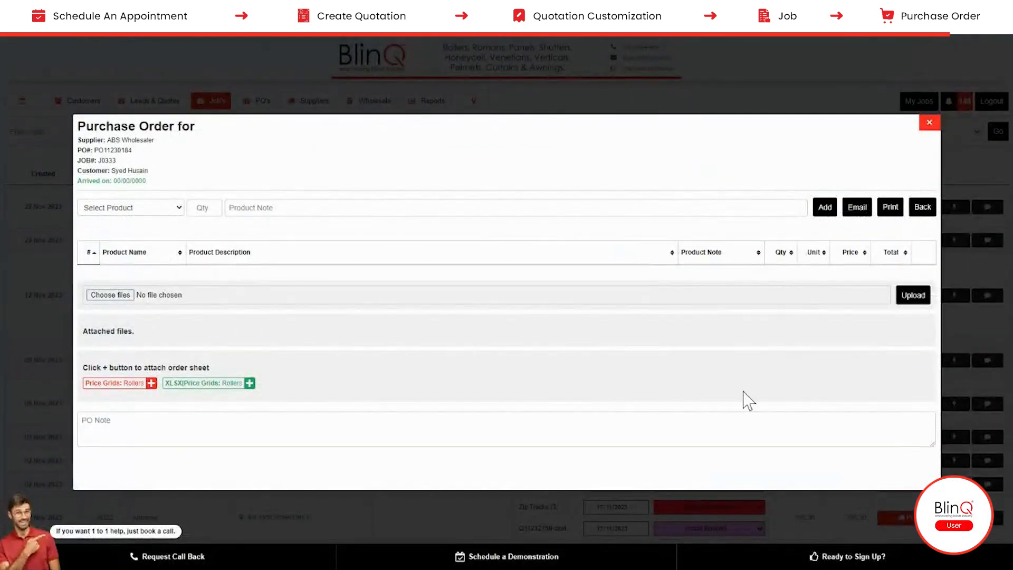
{"action": "left_click", "coordinate": [152, 383]}
- Email purchase order PO11230184 to ABS Wholesaler asking the supplier contact to send the items, then close it
{"action": "left_click", "coordinate": [855, 209]}
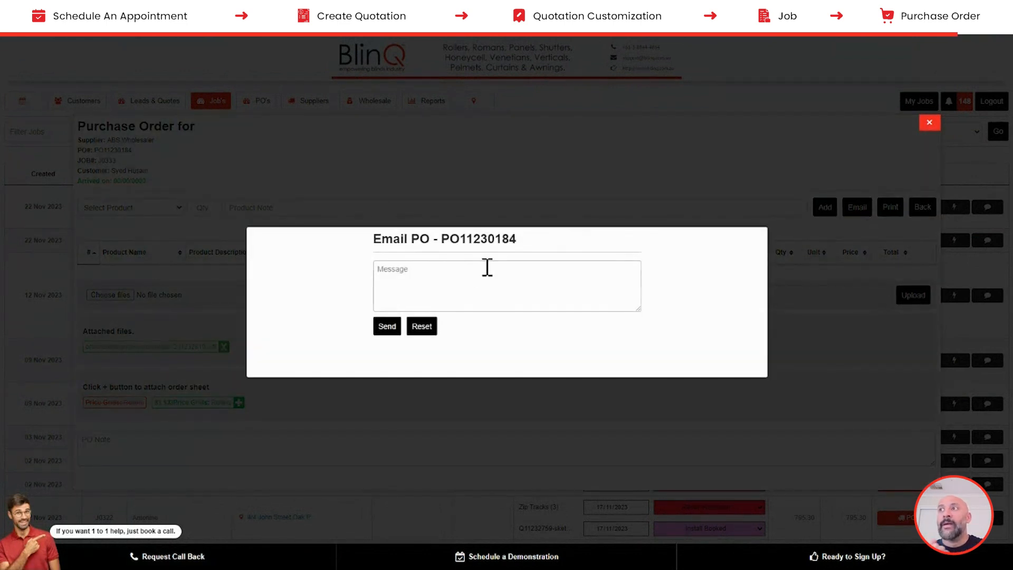
{"action": "left_click", "coordinate": [452, 284]}
{"action": "type", "text": "Hi "}
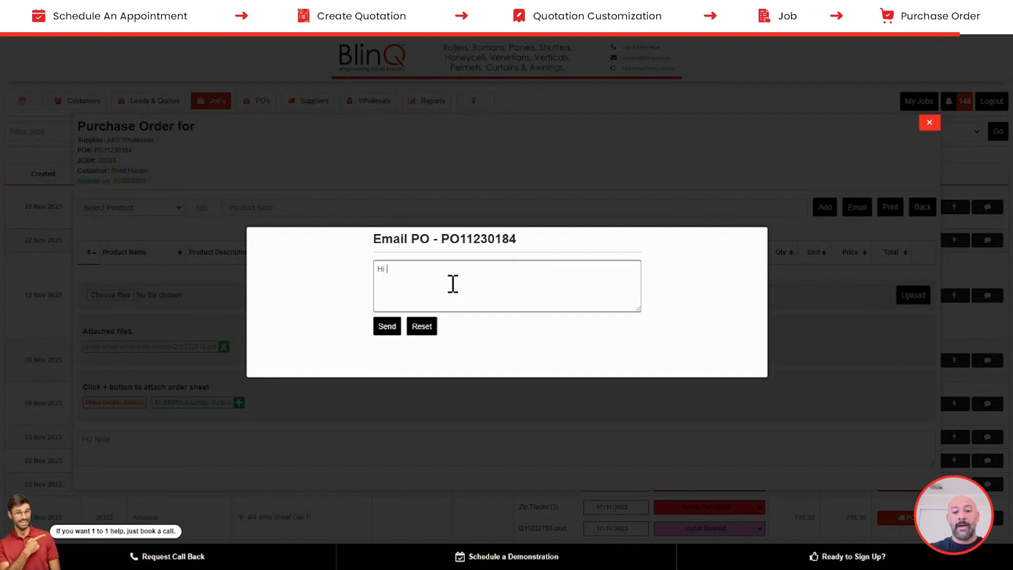
{"action": "type", "text": "John, please send the items"}
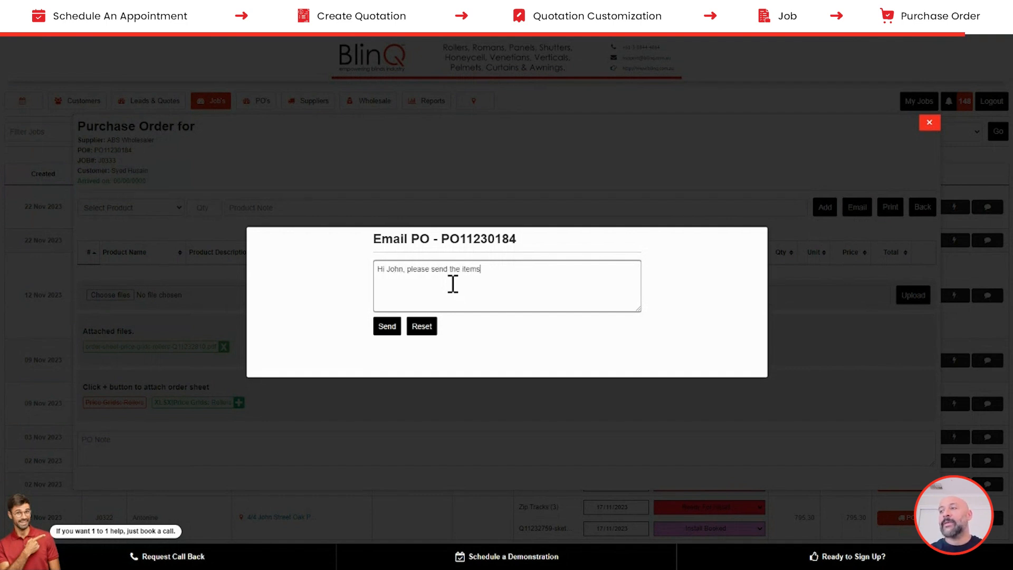
{"action": "left_click", "coordinate": [381, 327]}
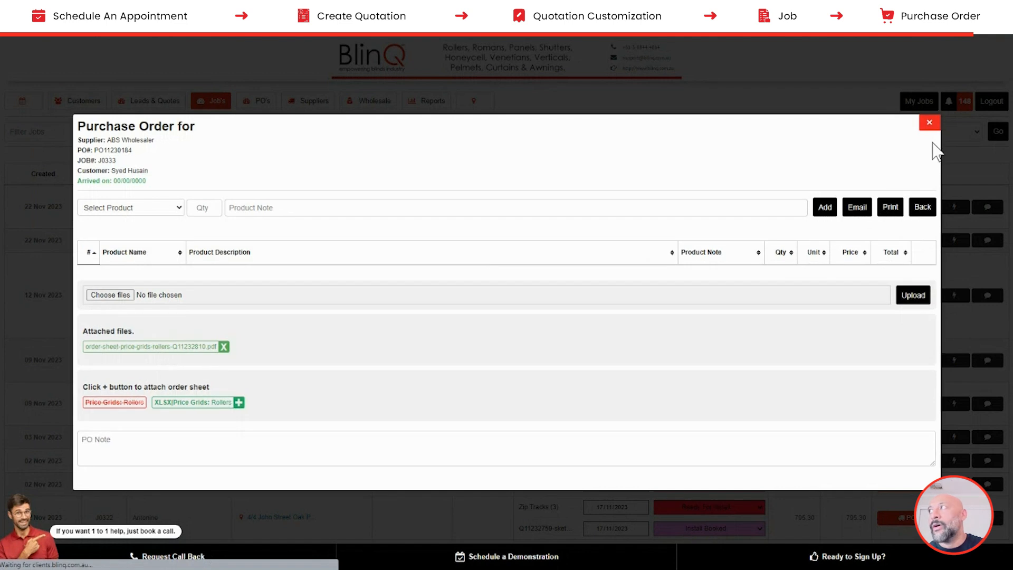
{"action": "left_click", "coordinate": [927, 126]}
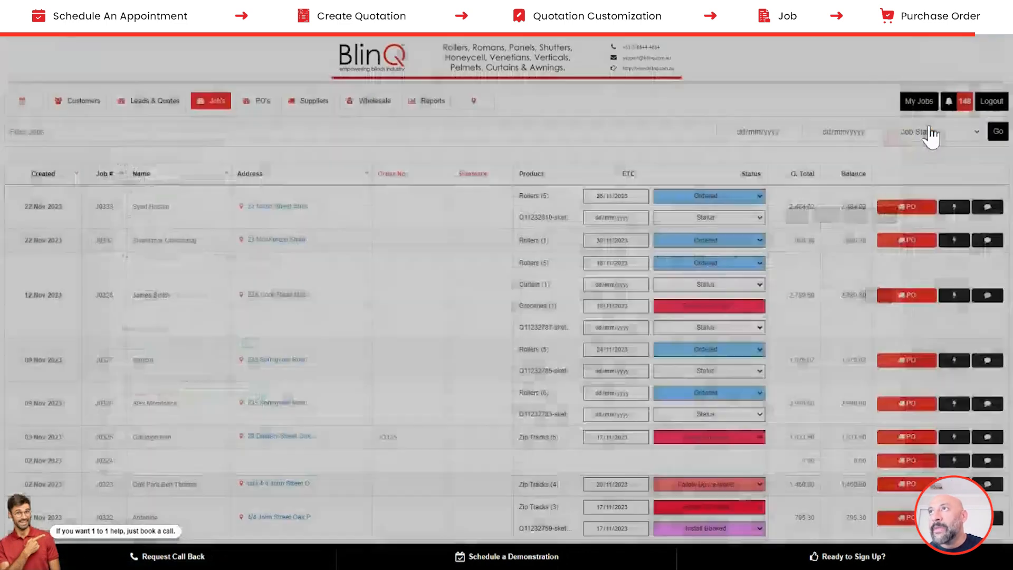
- In the purchase orders list, check the newest order's PO number, ETA and Arrived date, then view its history log
{"action": "left_click", "coordinate": [252, 105]}
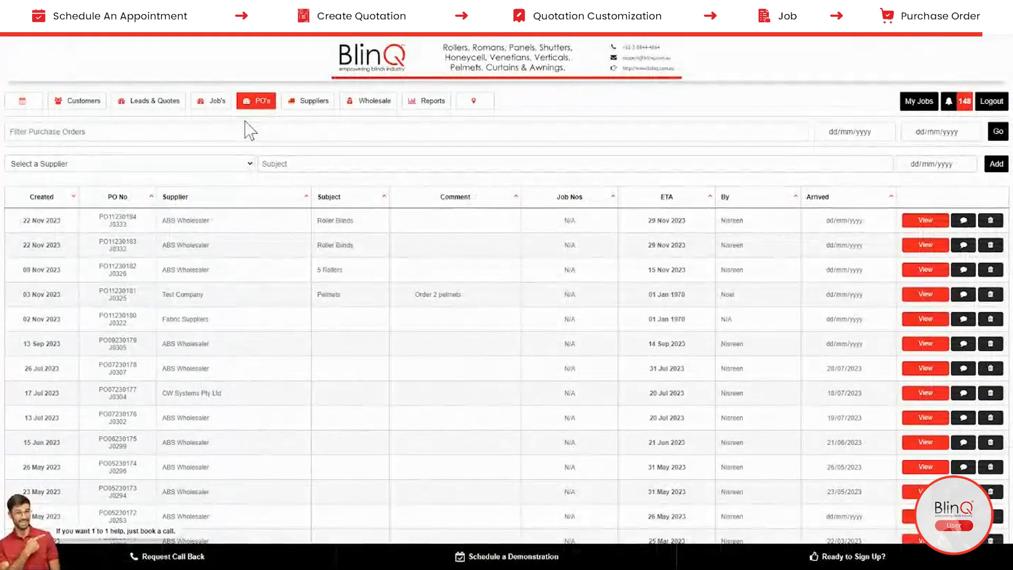
{"action": "left_click_drag", "start_coordinate": [99, 217], "coordinate": [128, 232]}
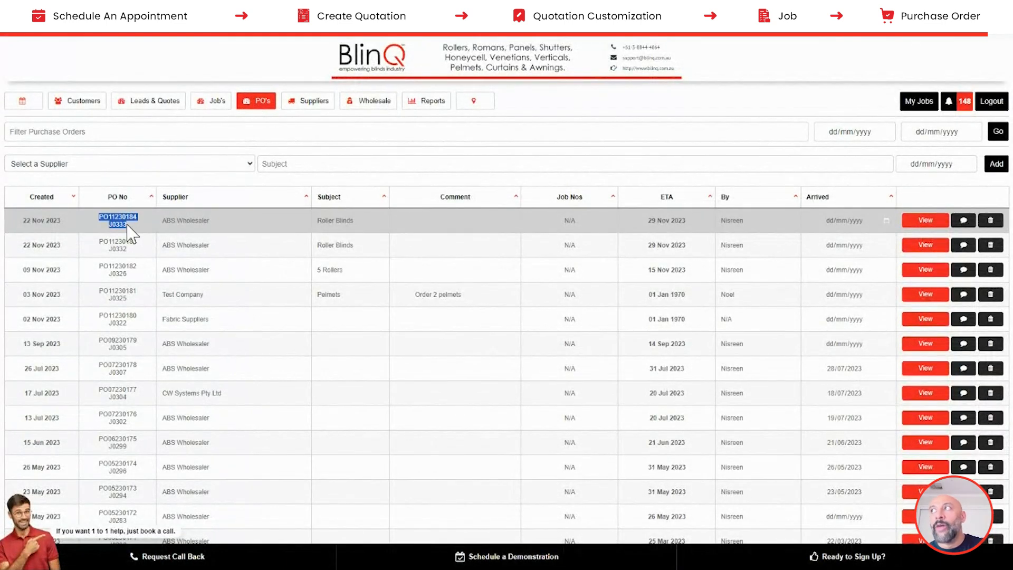
{"action": "left_click", "coordinate": [652, 222]}
{"action": "left_click_drag", "start_coordinate": [652, 222], "coordinate": [669, 223]}
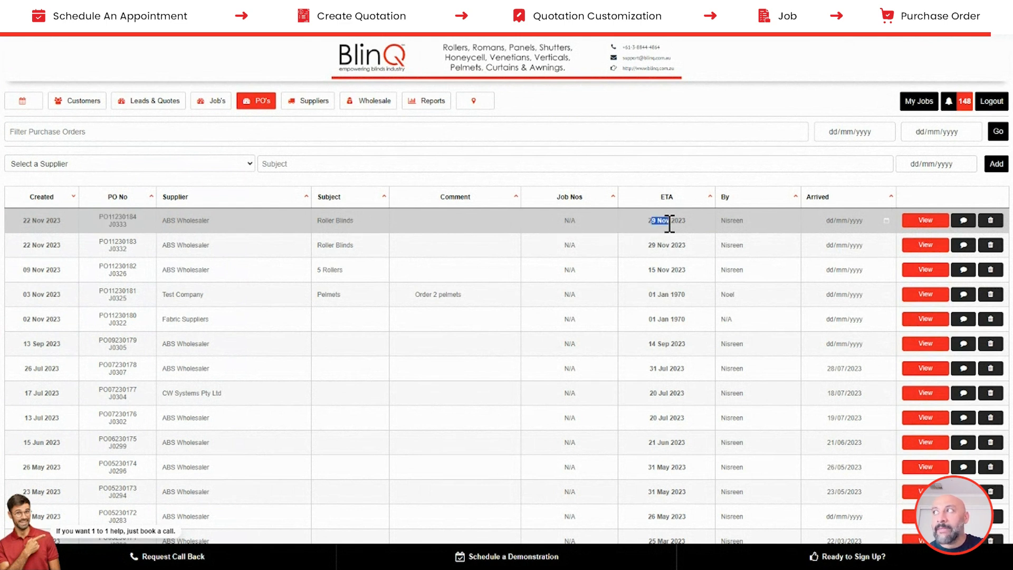
{"action": "left_click", "coordinate": [884, 224]}
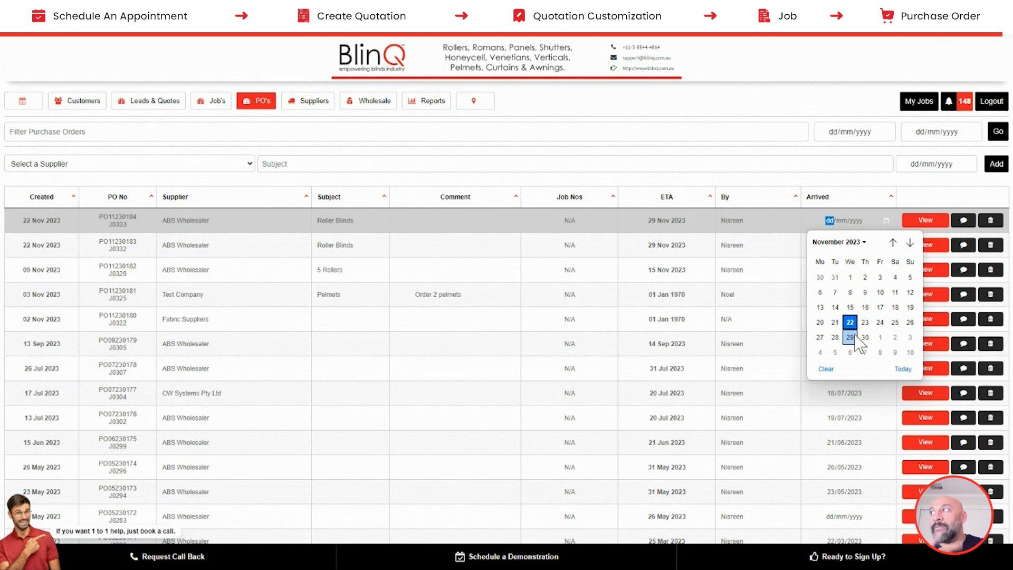
{"action": "left_click", "coordinate": [966, 221]}
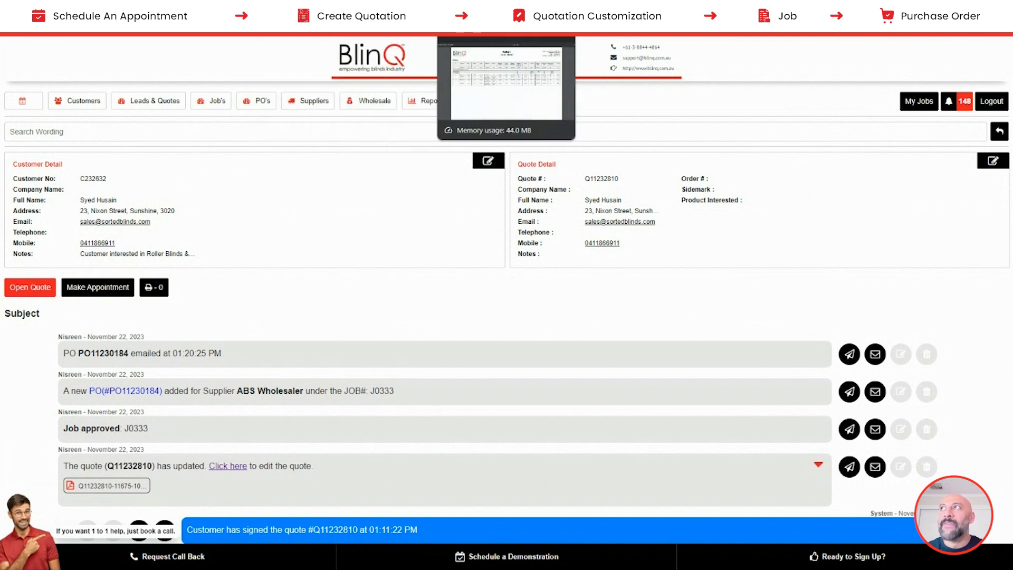
- Switch to the BlinQ pricing website and scroll down to its FAQs and footer
{"action": "left_click", "coordinate": [833, 10]}
{"action": "scroll", "coordinate": [950, 210], "scroll_direction": "down", "scroll_amount": 20}
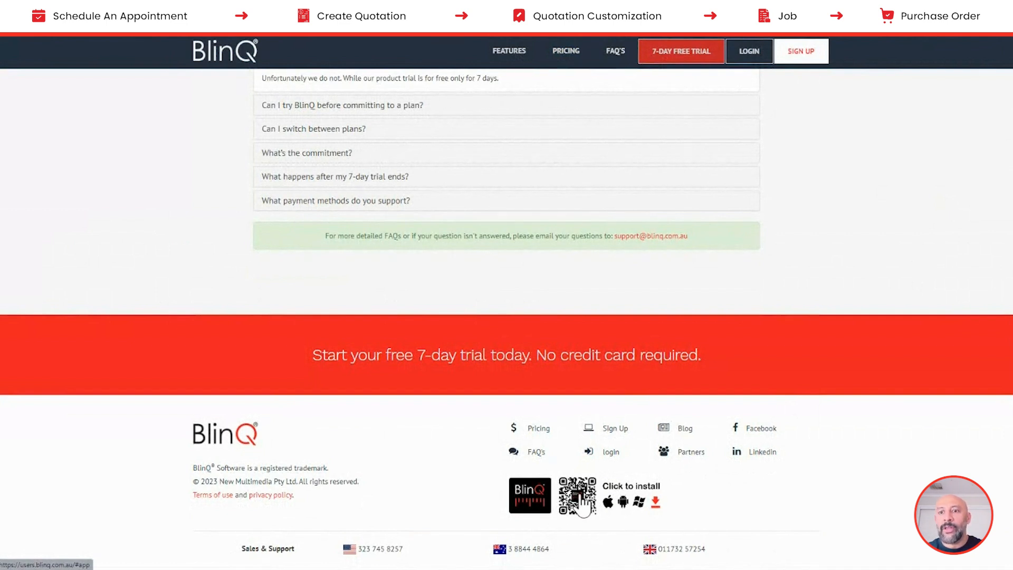
- Bring up the BlinQ Software app install prompt from the footer's QR code badge
{"action": "left_click", "coordinate": [581, 500]}
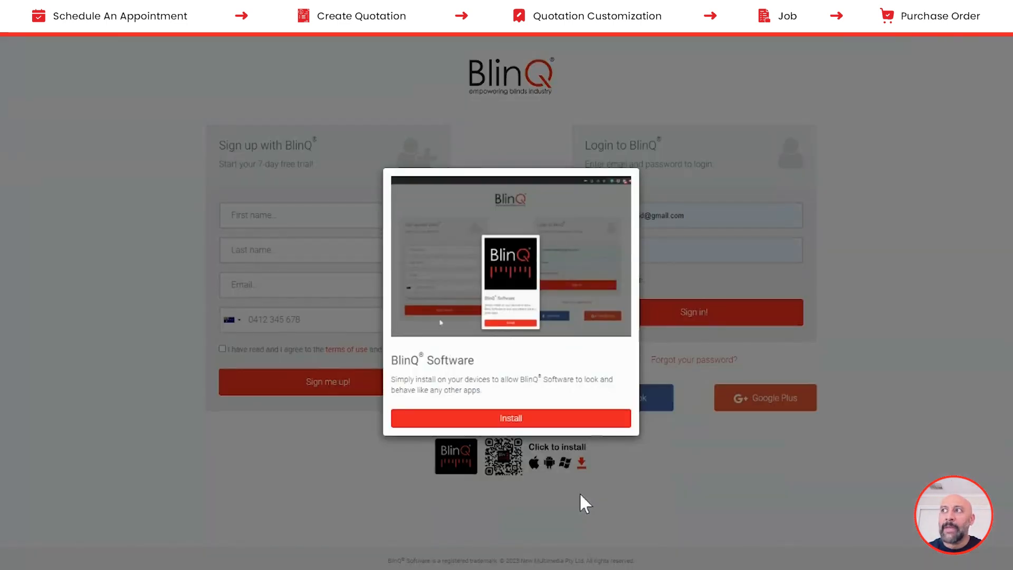